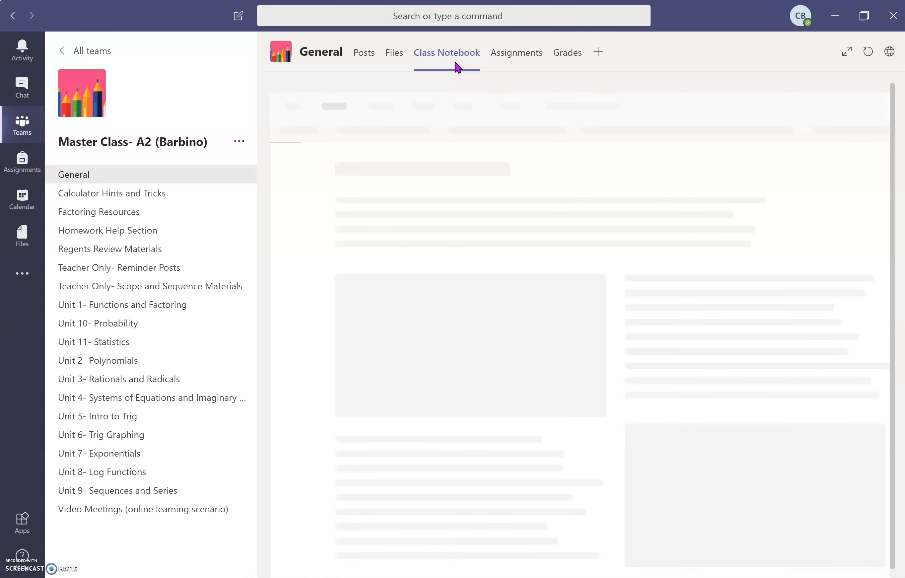
# - Open the team's Class Notebook, show its section list, and look at the _Teacher Only section group
pyautogui.click(439, 88)
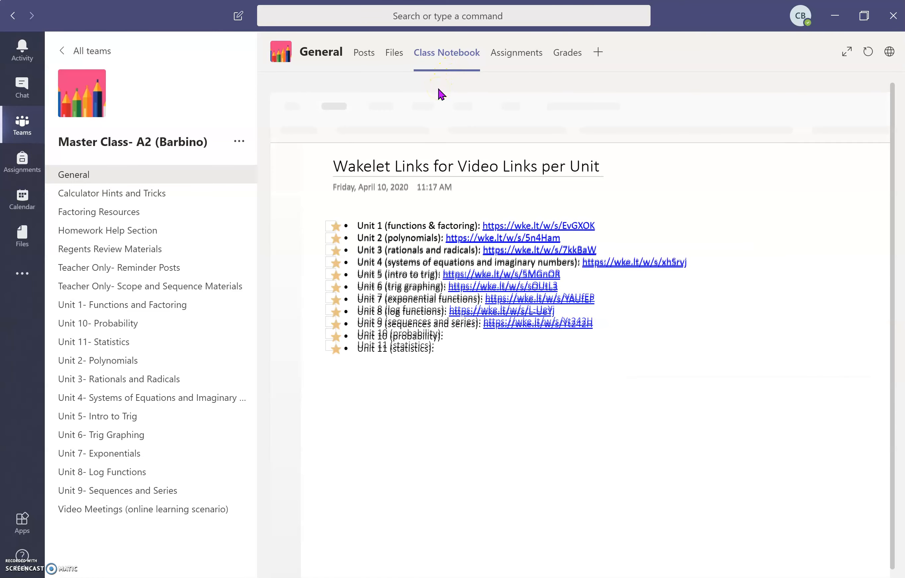
pyautogui.click(364, 181)
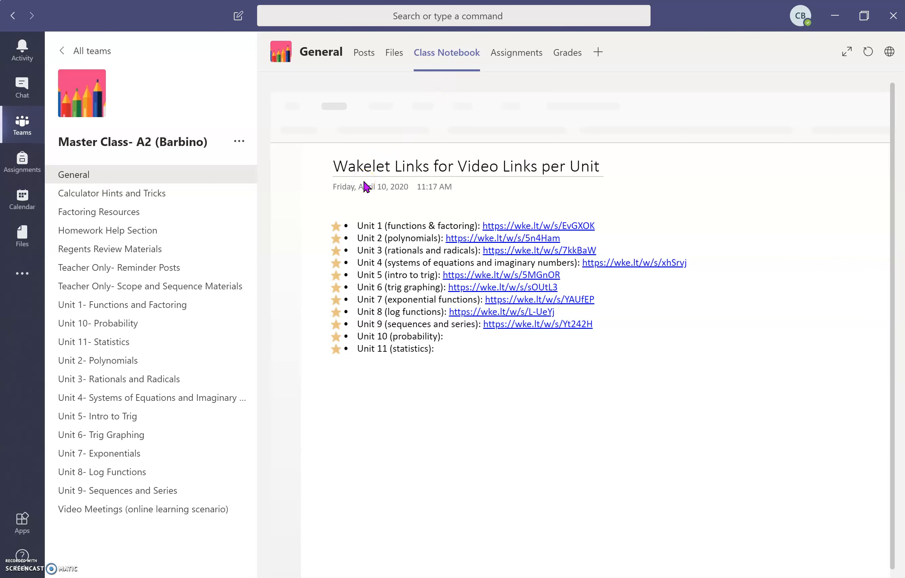
pyautogui.click(330, 140)
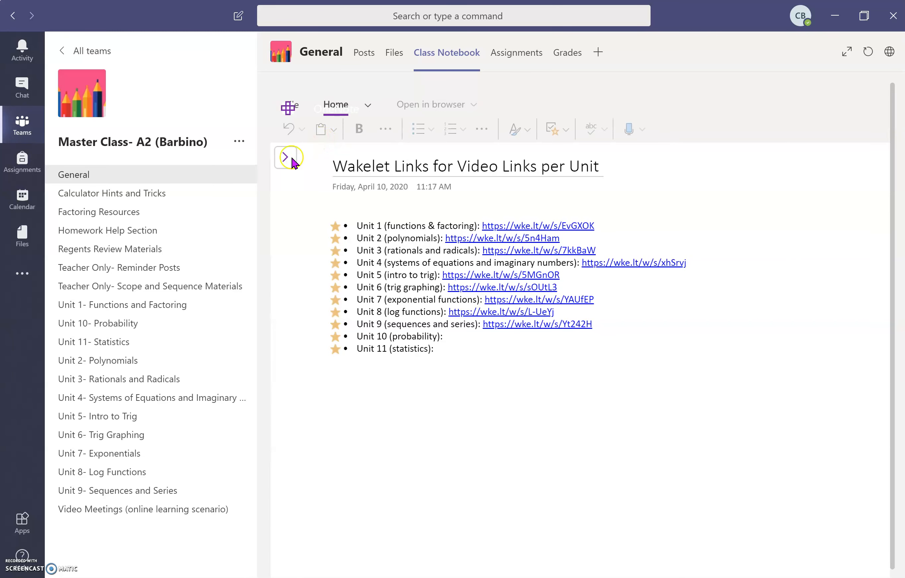
pyautogui.click(285, 157)
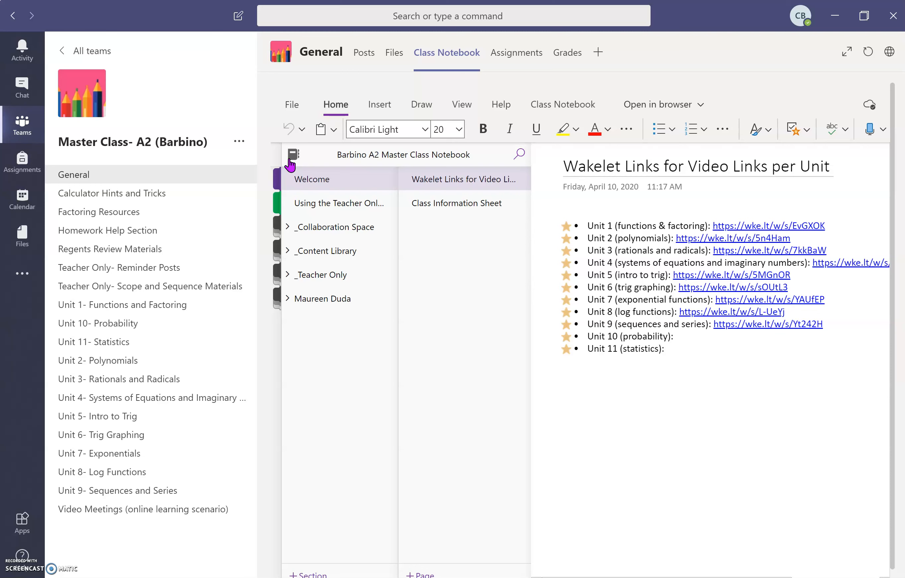
pyautogui.click(324, 280)
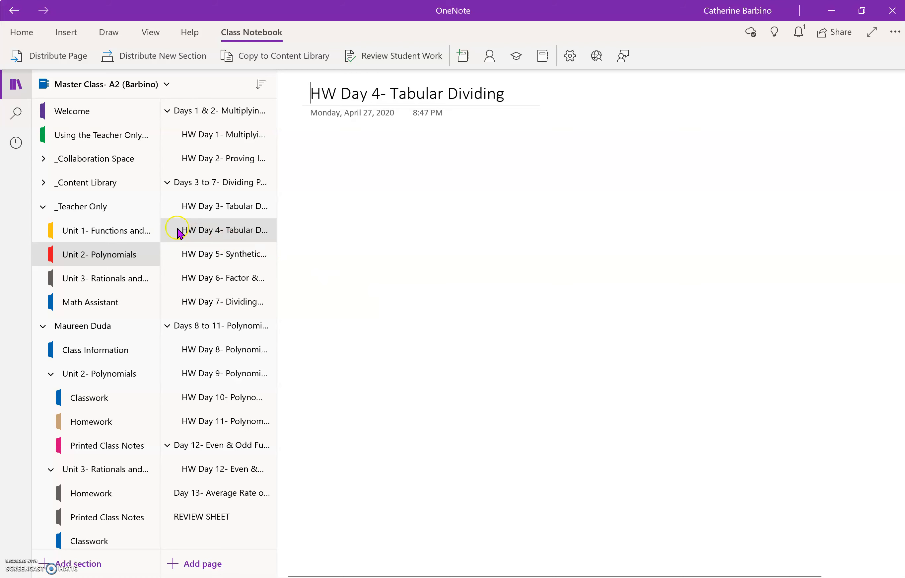
# - In the OneNote app, open the Master Class- A2 notebook from the notebook list and collapse the student's section group
pyautogui.click(140, 88)
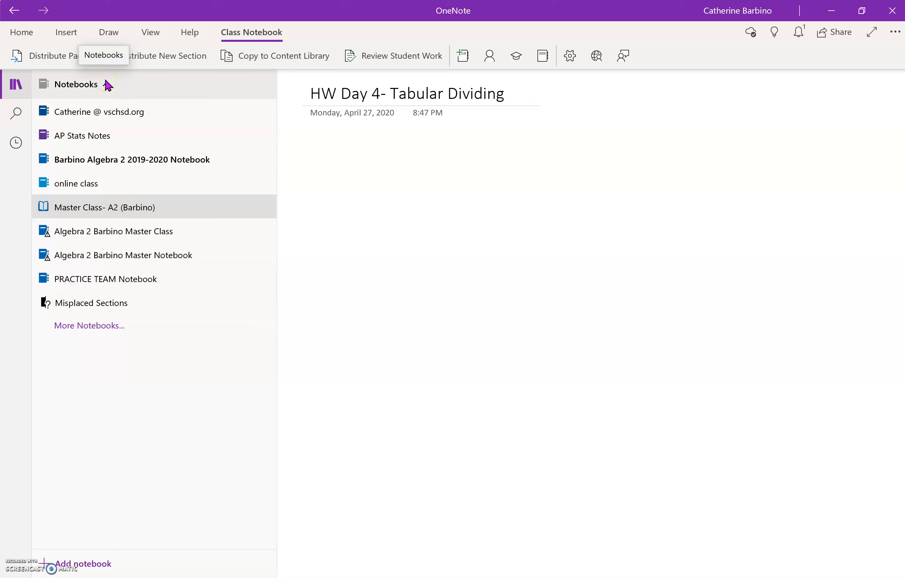
pyautogui.click(88, 209)
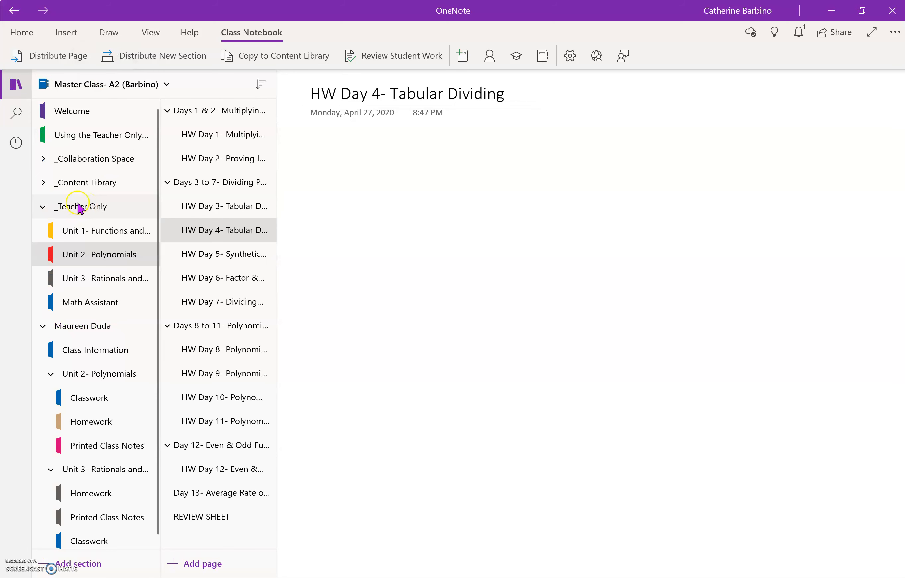
pyautogui.click(44, 325)
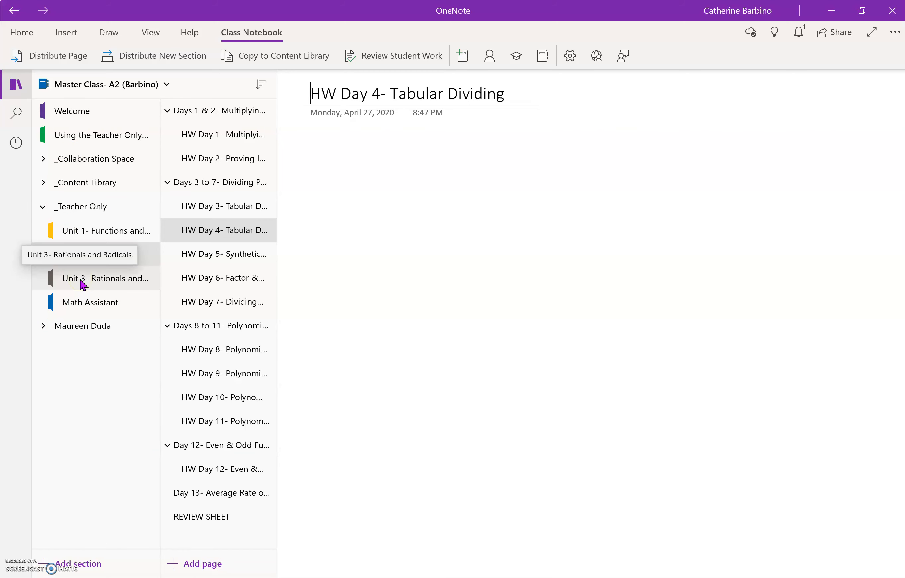
# - Add a section to the _Teacher Only group and try to name it "Unit 4- Systems of Equations & Imaginary Numbers"
pyautogui.click(95, 563)
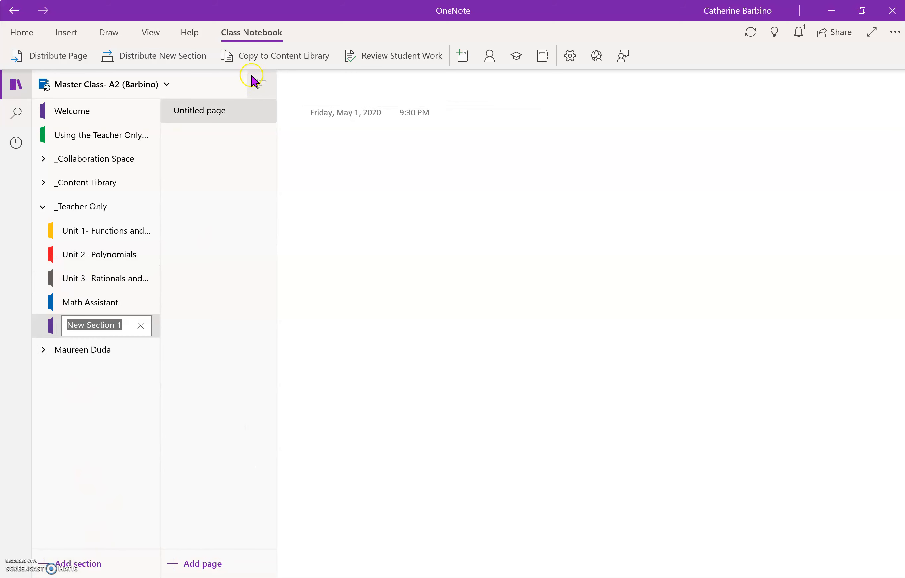
pyautogui.write('Un')
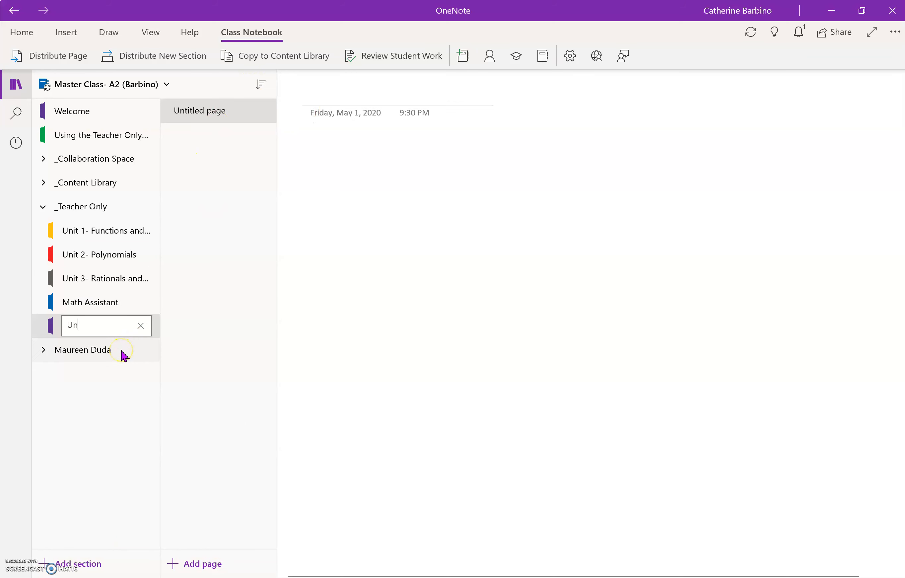
pyautogui.write('it 4- Sytems ')
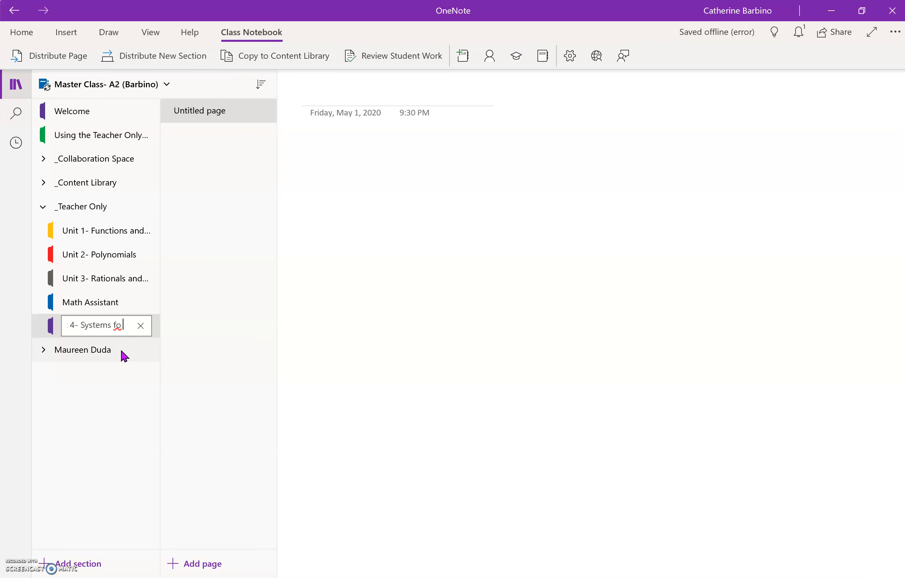
pyautogui.write('of Equations & Imag')
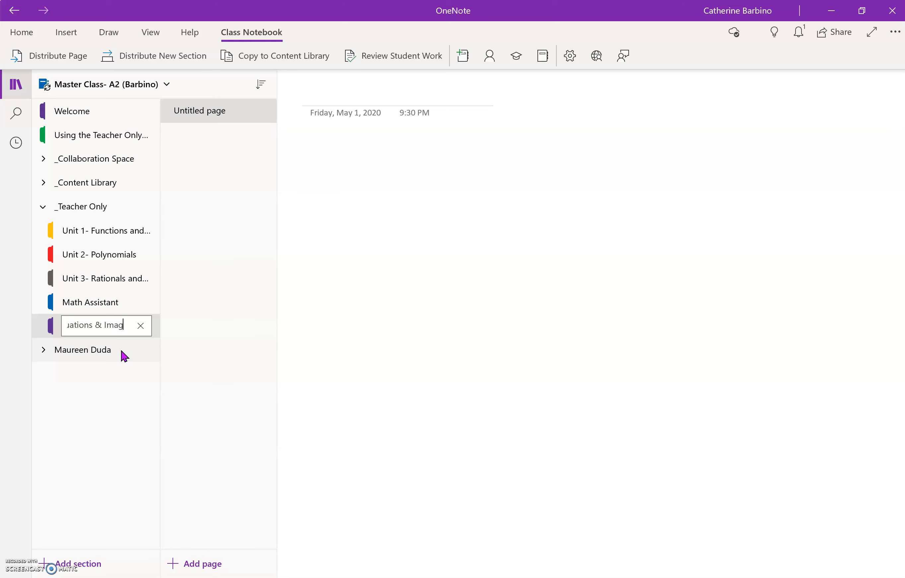
pyautogui.write('inary Numbers')
pyautogui.click(217, 329)
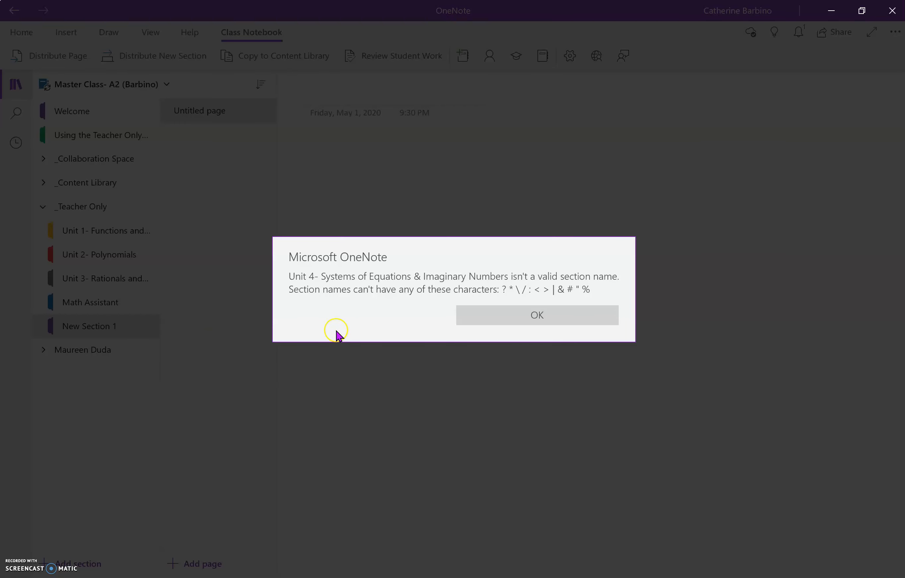
pyautogui.click(486, 322)
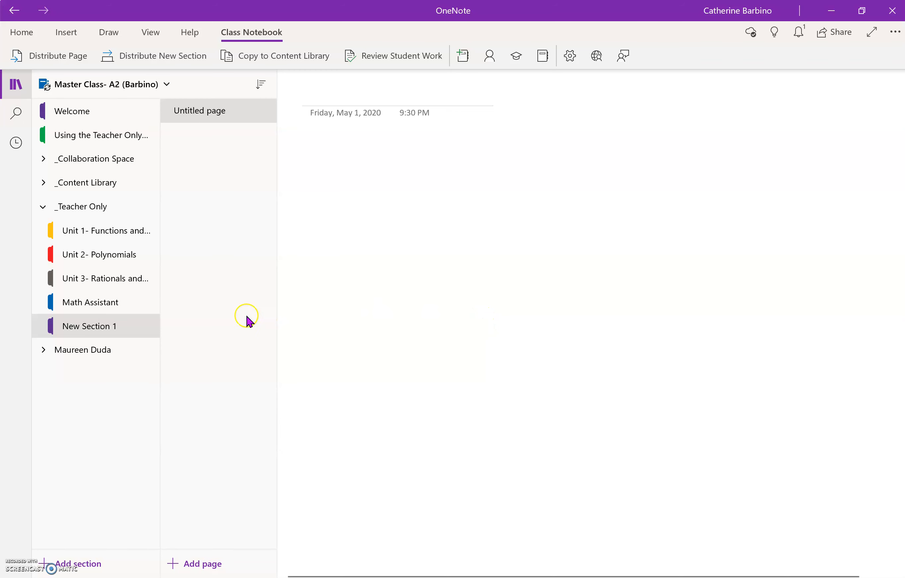
# - Rename the new section "Unit 4- Systems of Equations and Imaginary Numbers" and move it above Math Assistant
pyautogui.rightClick(121, 329)
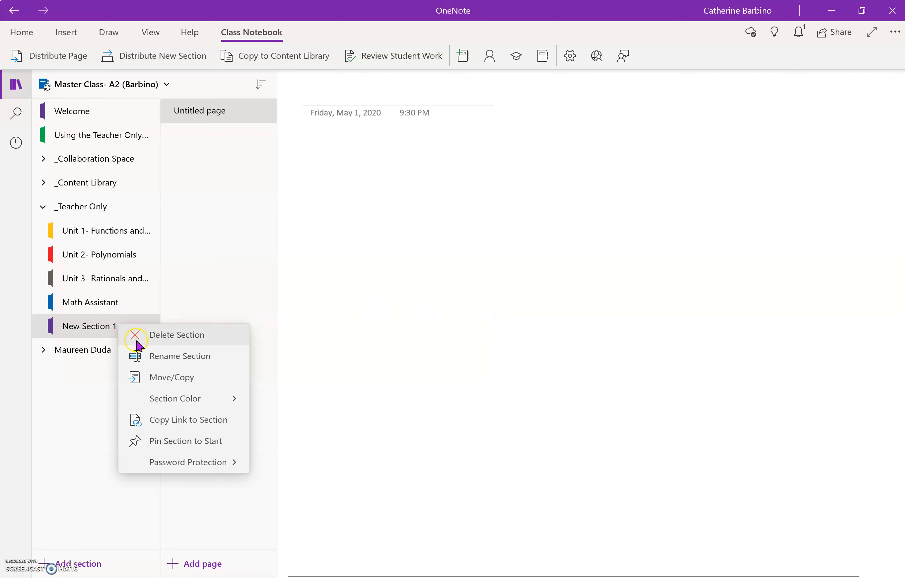
pyautogui.click(146, 355)
pyautogui.write('Unit')
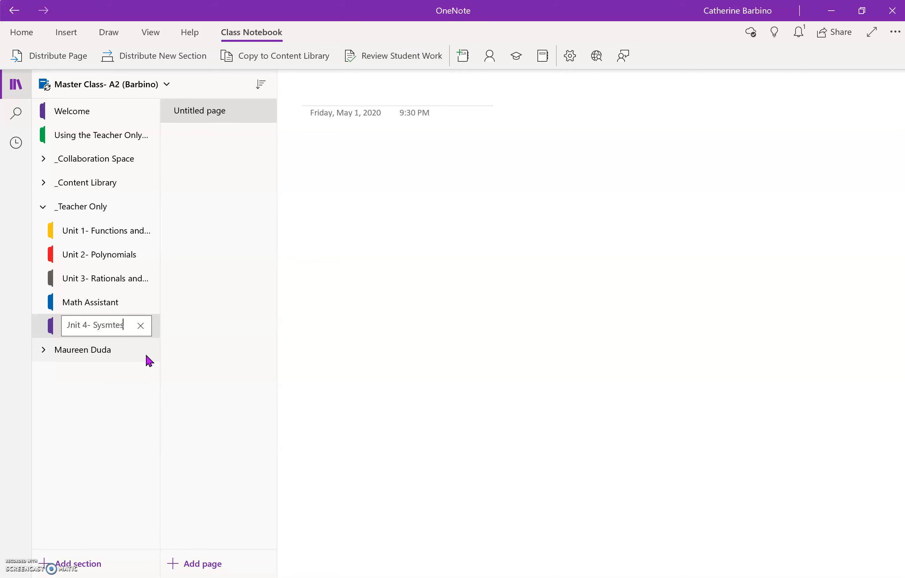
pyautogui.write(' 4- Sysmtes')
pyautogui.press('BackSpace')
pyautogui.press('BackSpace')
pyautogui.write('s of Euq')
pyautogui.press('BackSpace')
pyautogui.press('BackSpace')
pyautogui.write('quations and Imaginary Numbers')
pyautogui.press('Return')
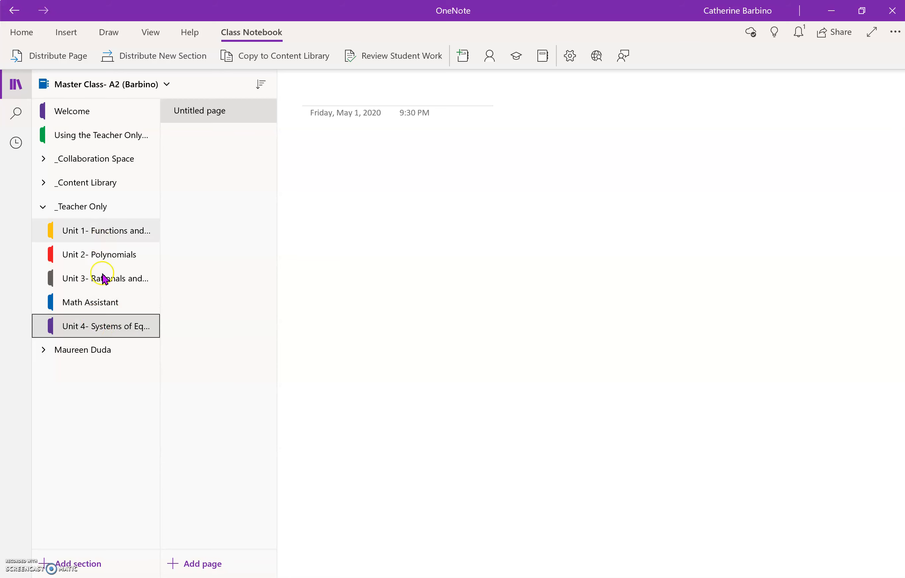
pyautogui.moveTo(107, 331); pyautogui.dragTo(97, 307)
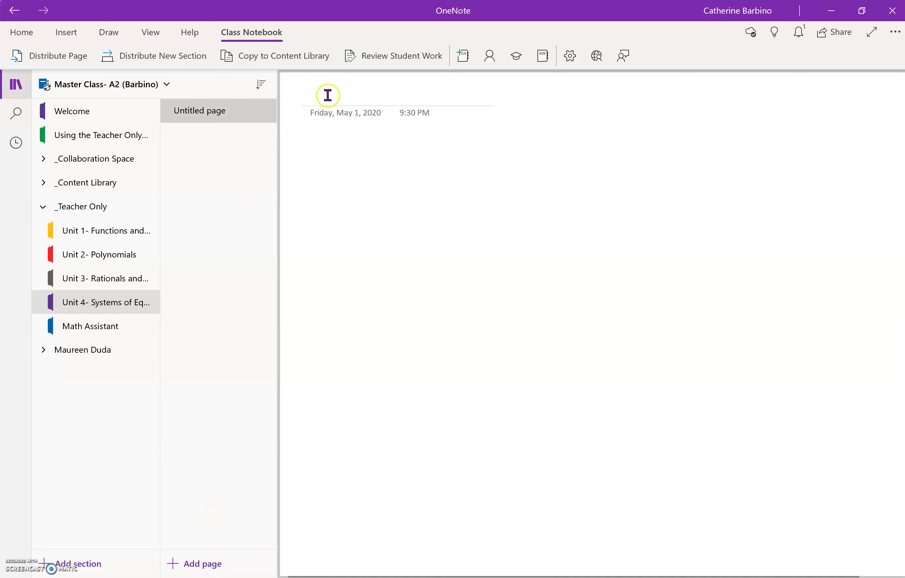
# - Title the Unit 4 section's untitled page "Day 1 to 6- Systems of Equations"
pyautogui.write('Day')
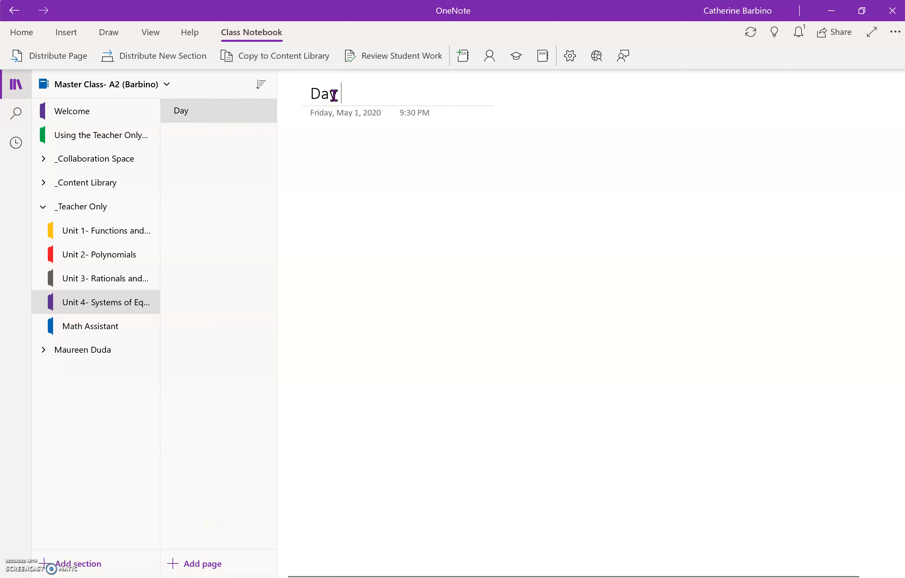
pyautogui.write(' 1 to ')
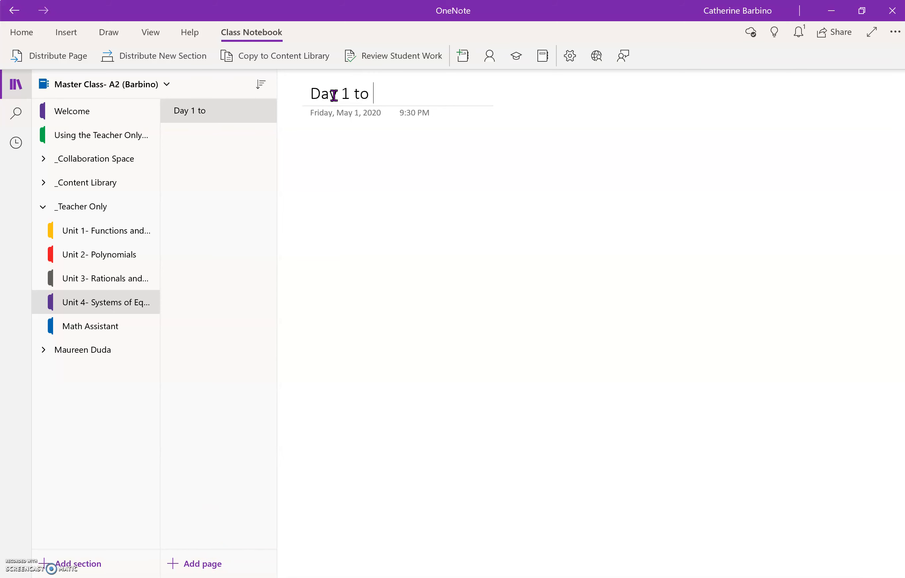
pyautogui.write('6- Systems of E')
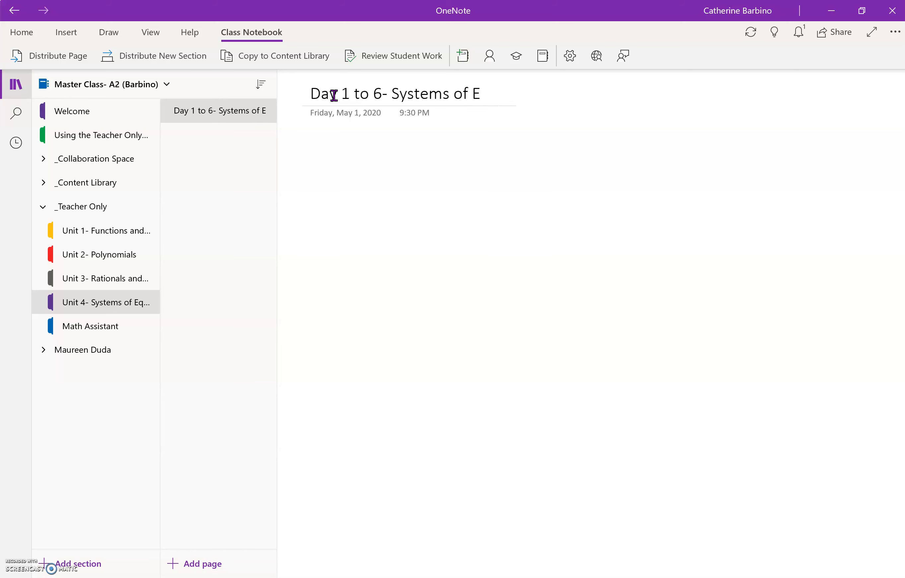
pyautogui.write('uqations')
pyautogui.press('BackSpace')
pyautogui.press('BackSpace')
pyautogui.press('BackSpace')
pyautogui.press('BackSpace')
pyautogui.press('BackSpace')
pyautogui.press('BackSpace')
pyautogui.press('BackSpace')
pyautogui.press('BackSpace')
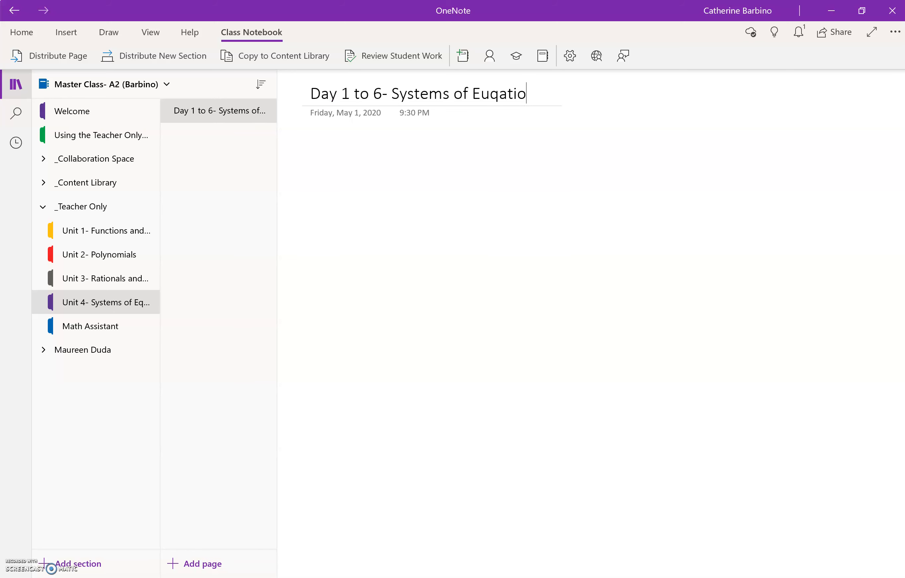
pyautogui.write('quations')
# - Add two more pages to the Unit 4 section, titled "Day 7- Imaginary Numbers Intro" and "Day 8-"
pyautogui.click(216, 564)
pyautogui.write('Da')
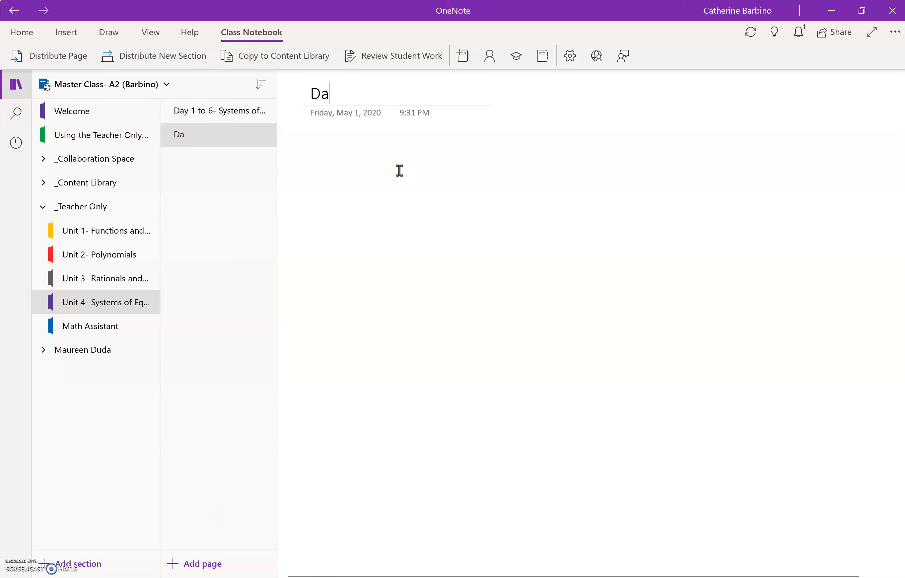
pyautogui.write('y 7- Imaginary NUmbe')
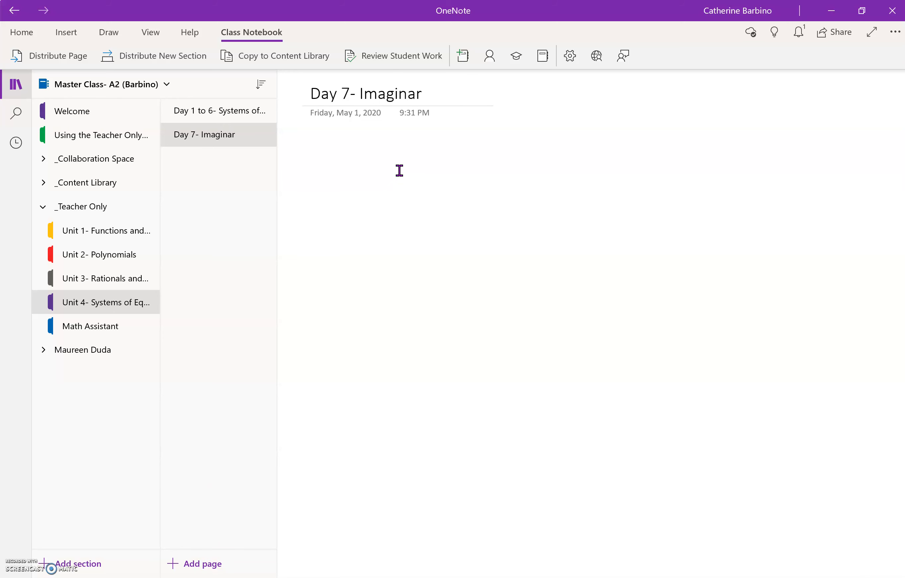
pyautogui.press('BackSpace')
pyautogui.press('BackSpace')
pyautogui.press('BackSpace')
pyautogui.press('BackSpace')
pyautogui.press('BackSpace')
pyautogui.write('Numbers Intro')
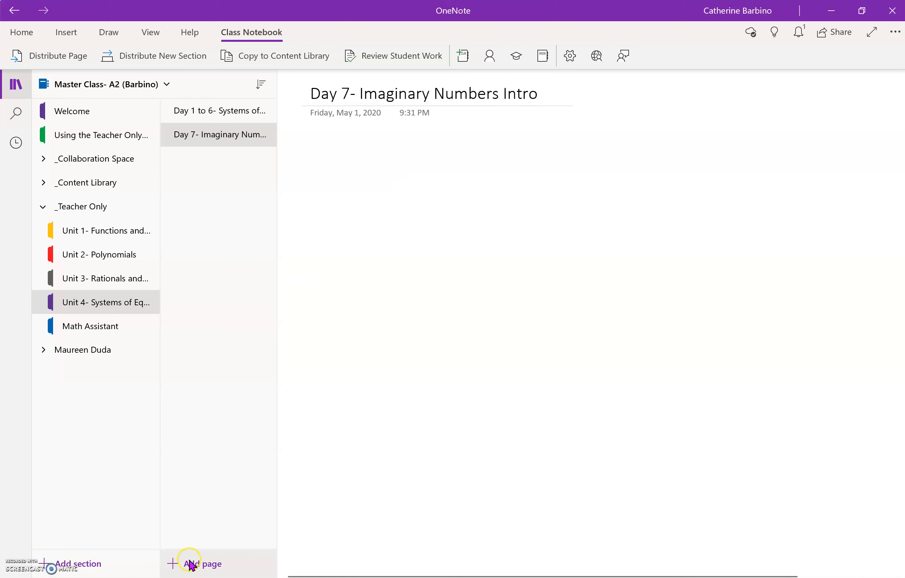
pyautogui.click(192, 564)
pyautogui.write('Day 8-')
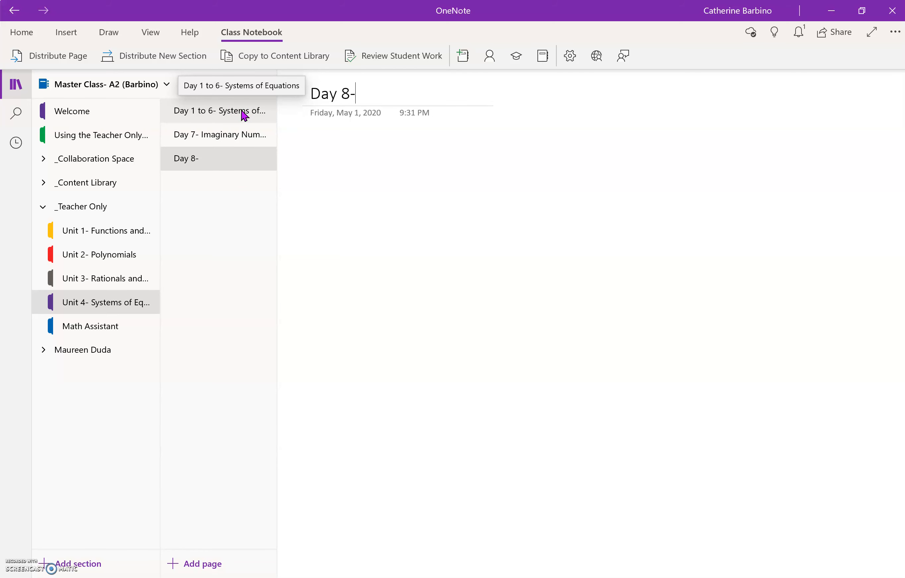
# - Start inserting a printout in the body of the "Day 1 to 6- Systems of Equations" page and browse to the "Unit 4- Systems and Imaginary Numbers" worksheets folder
pyautogui.click(245, 116)
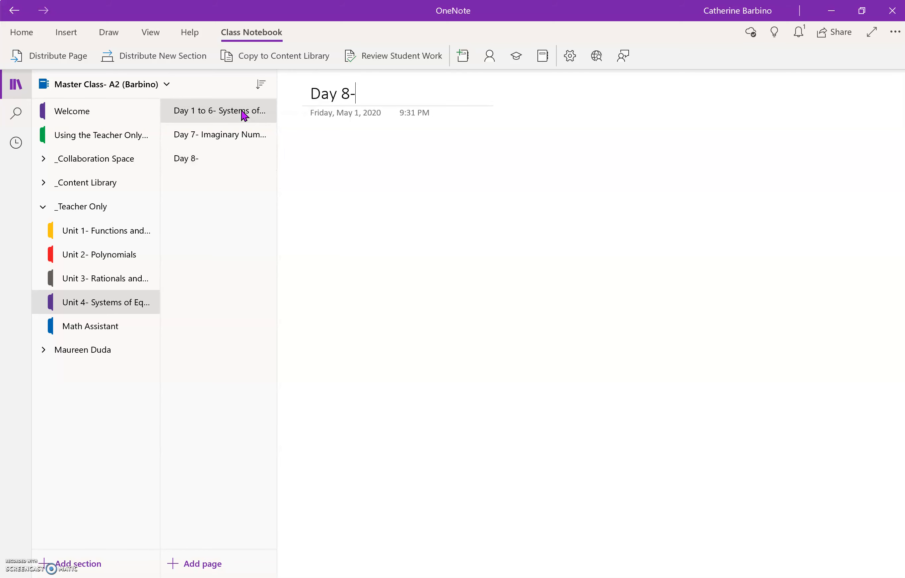
pyautogui.click(349, 143)
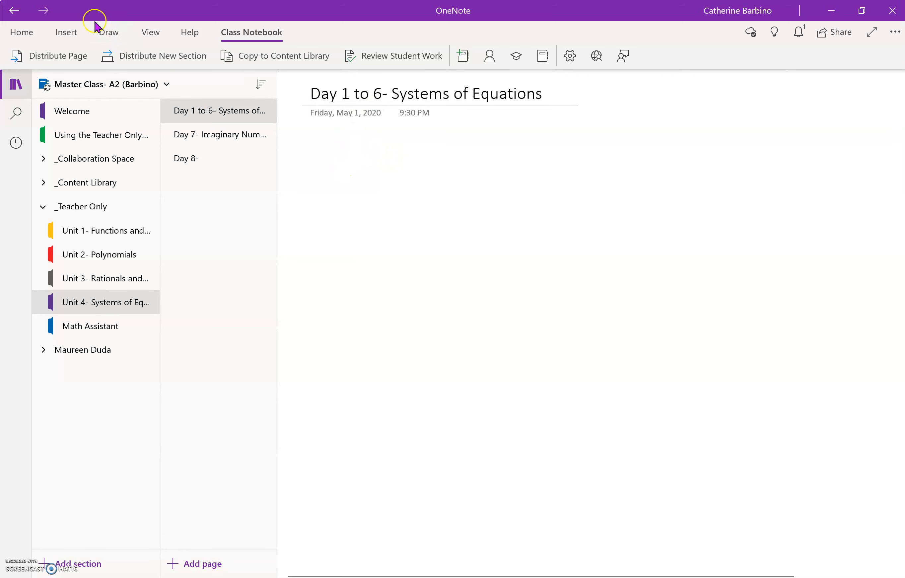
pyautogui.click(74, 34)
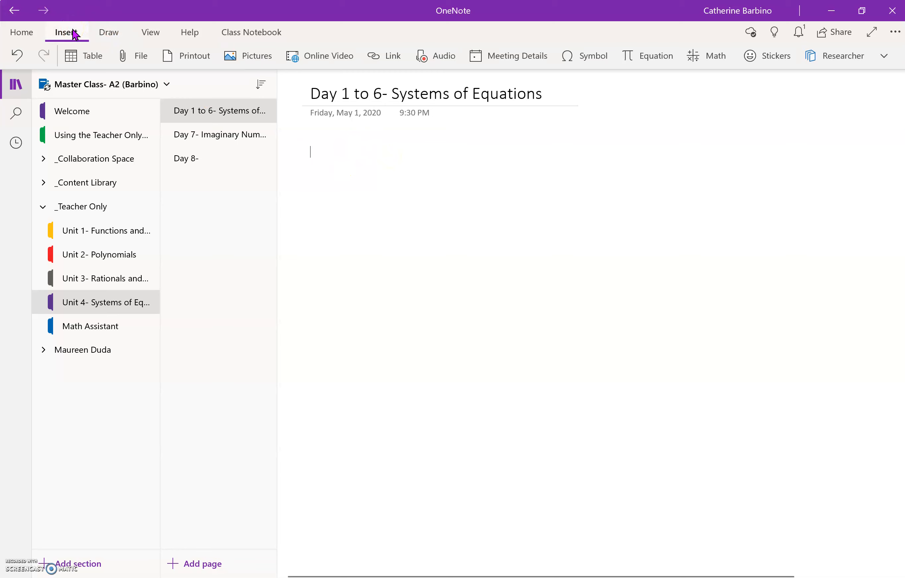
pyautogui.click(187, 63)
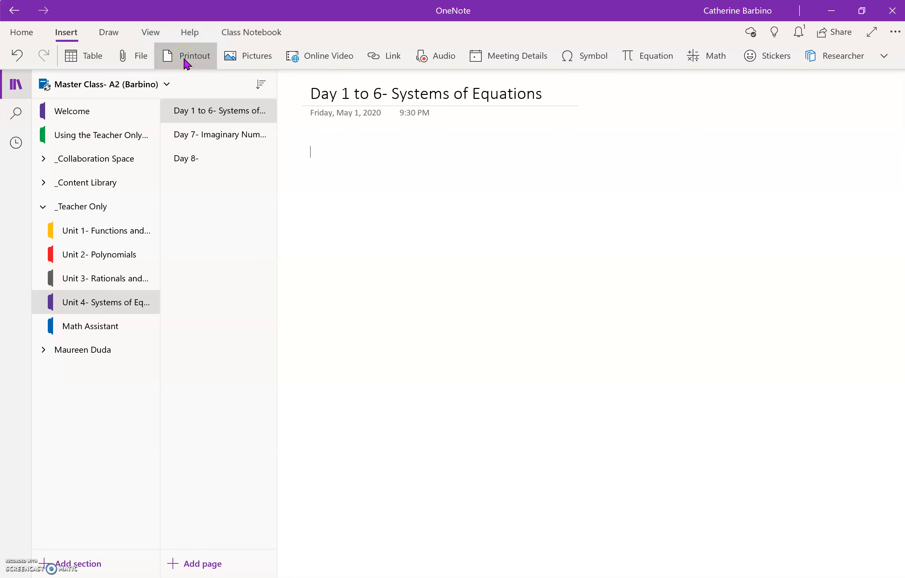
pyautogui.click(187, 62)
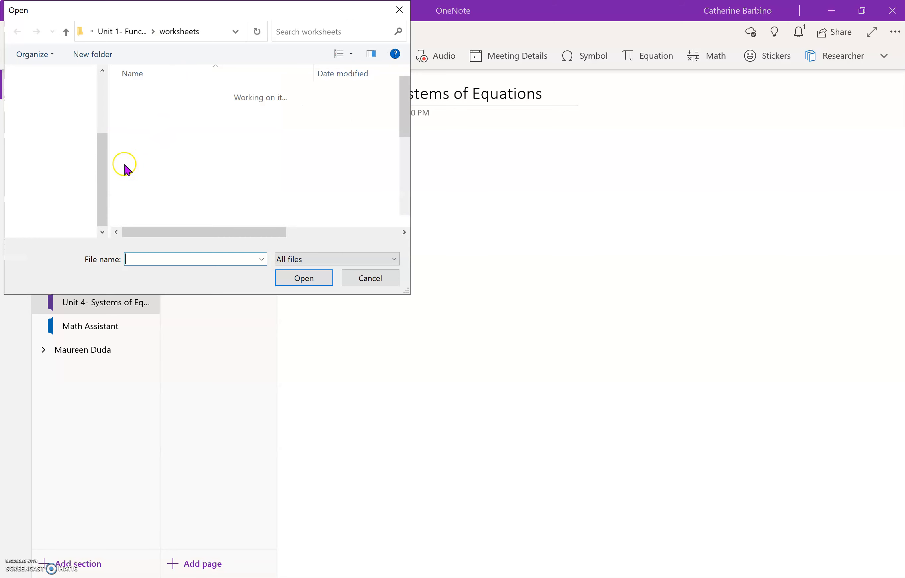
pyautogui.click(120, 32)
pyautogui.click(119, 33)
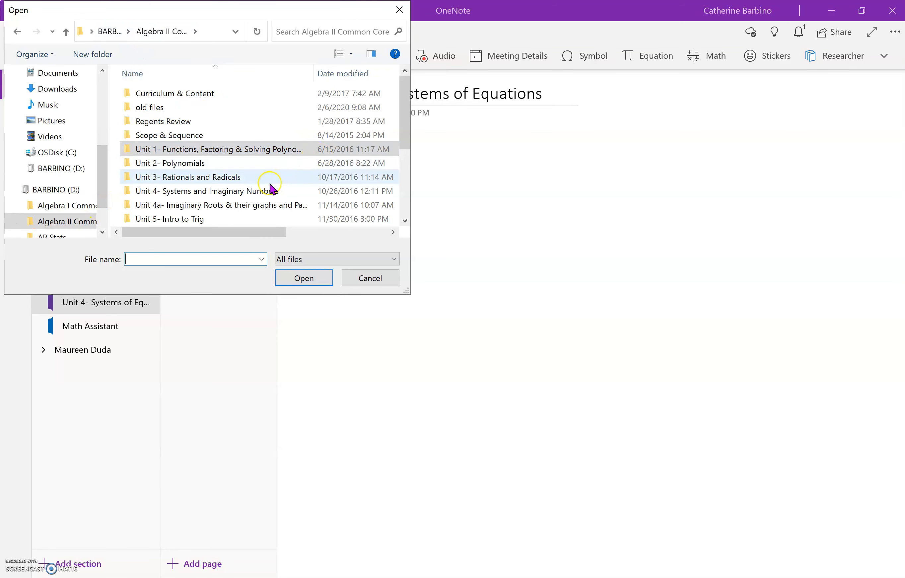
pyautogui.doubleClick(260, 191)
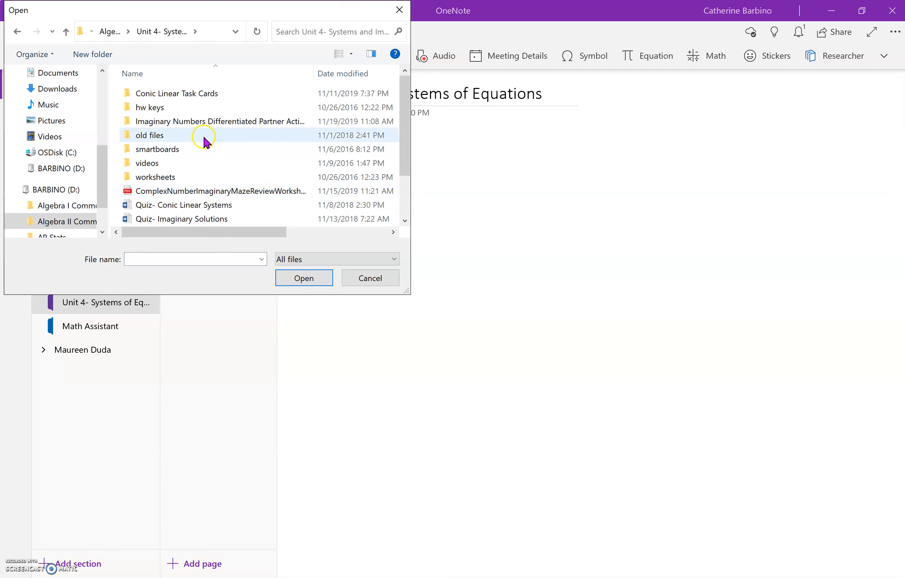
pyautogui.doubleClick(197, 182)
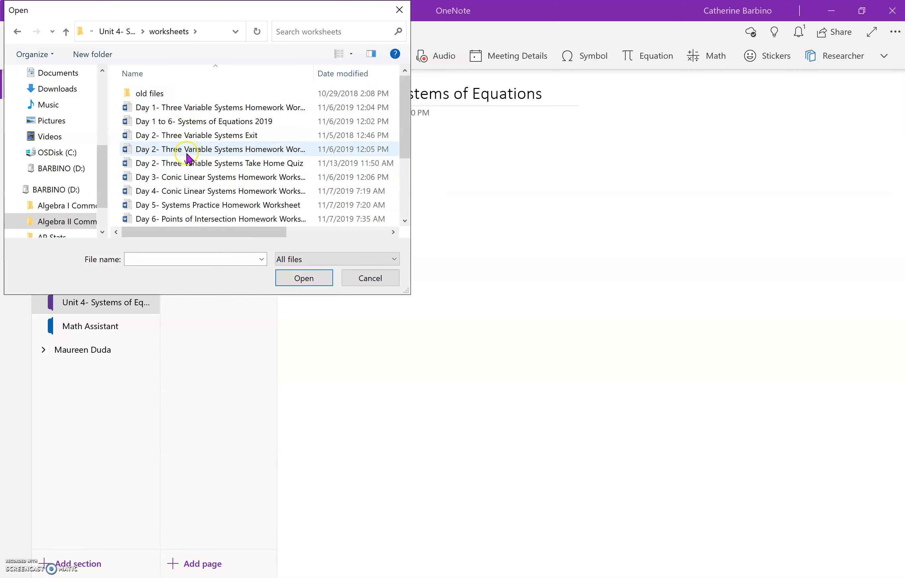
# - Insert the file "Day 1 to 6- Systems of Equations 2019" as a printout, allowing the file conversion, and look back through its pages
pyautogui.click(198, 129)
pyautogui.click(305, 278)
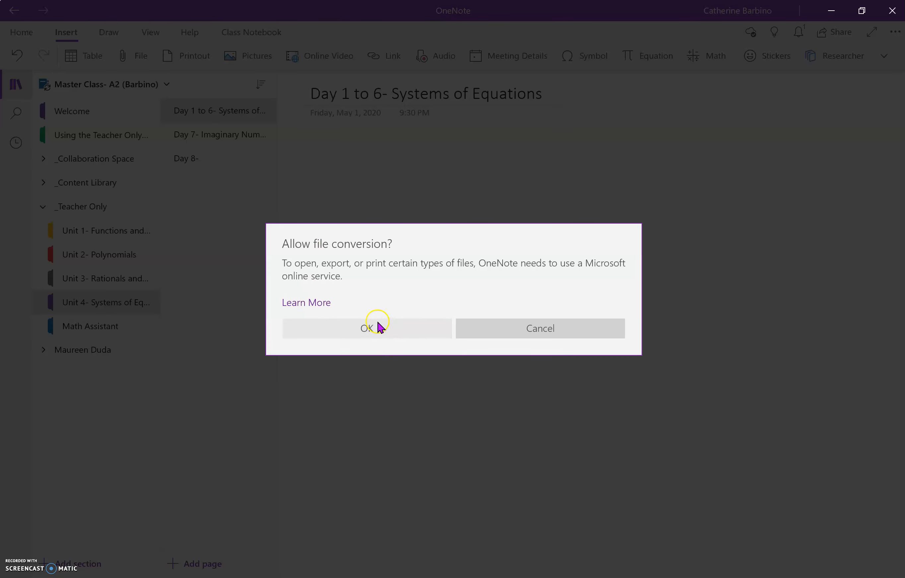
pyautogui.click(377, 324)
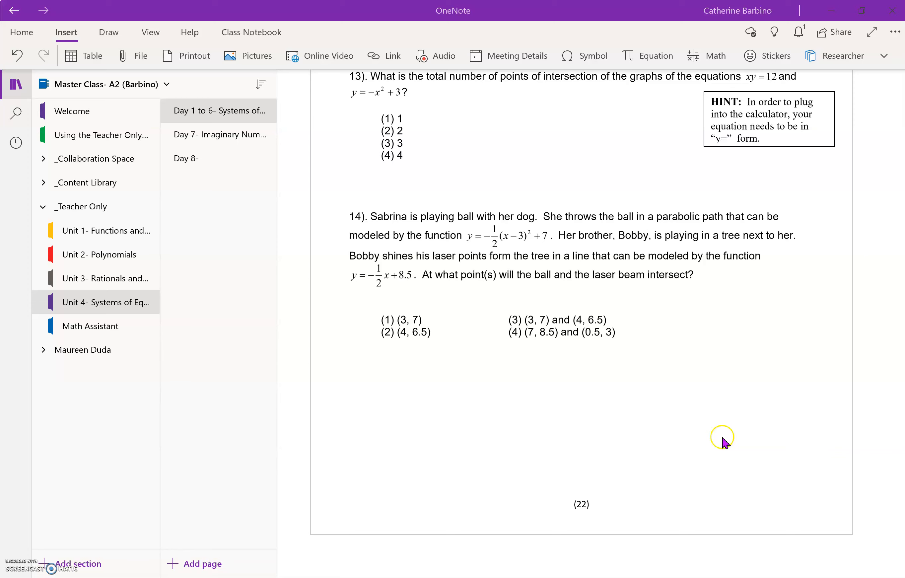
pyautogui.scroll(20, 880, 258)
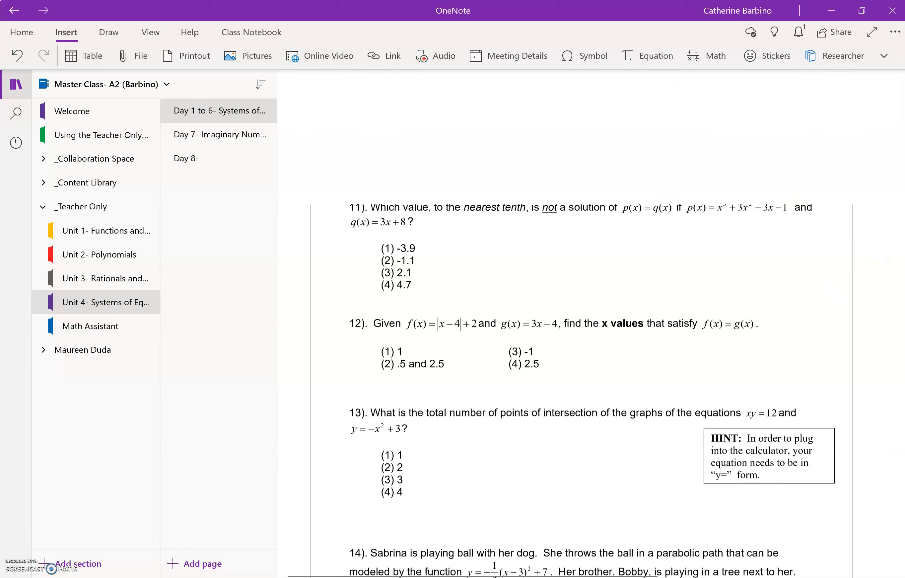
pyautogui.scroll(15, 880, 258)
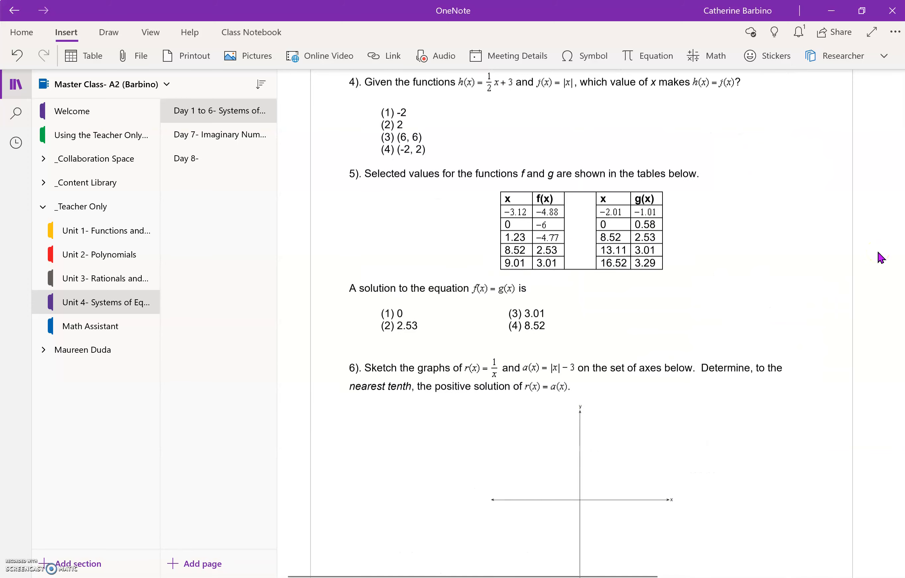
pyautogui.click(830, 223)
pyautogui.click(604, 227)
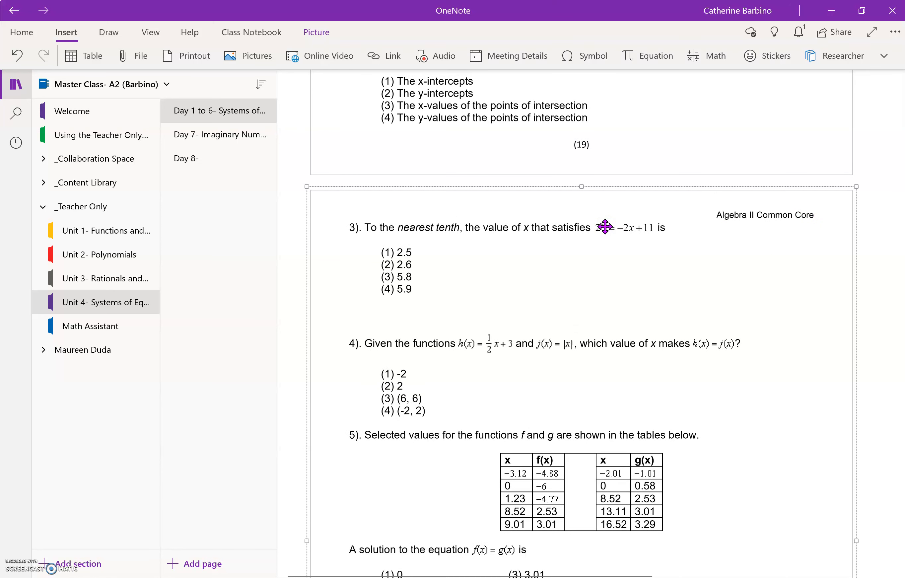
# - Add a page directly below "Day 1 to 6- Systems of Equations" and title it "Day 1- Three Variable Systmes"
pyautogui.click(239, 116)
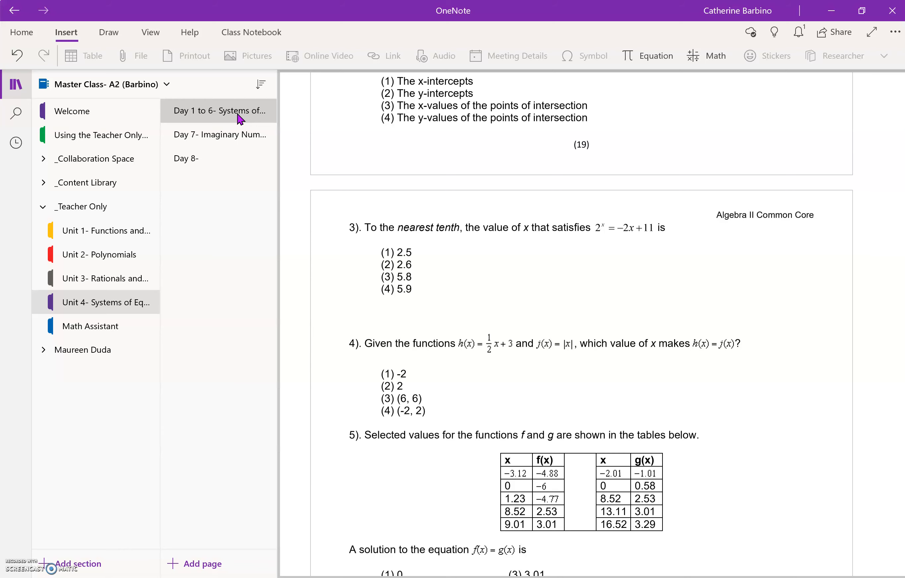
pyautogui.click(216, 562)
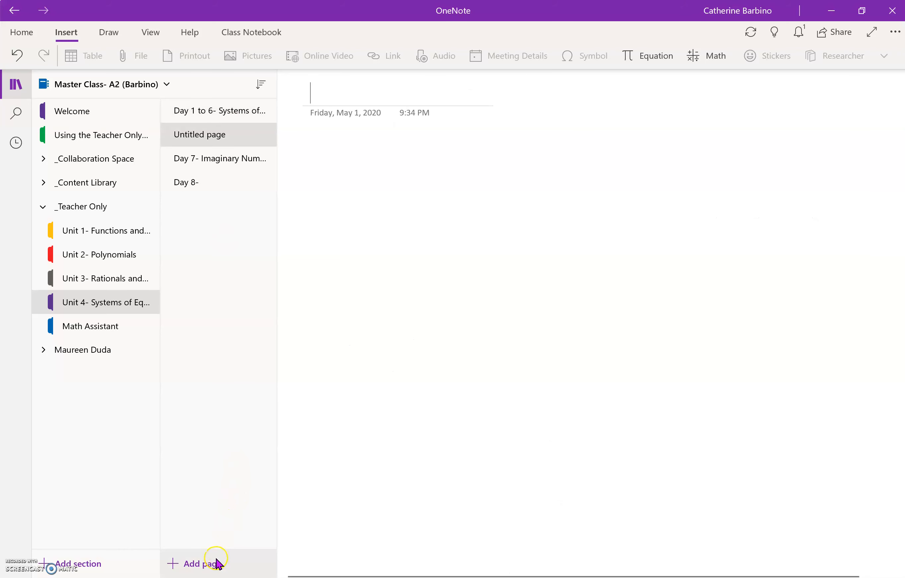
pyautogui.write('Day 1')
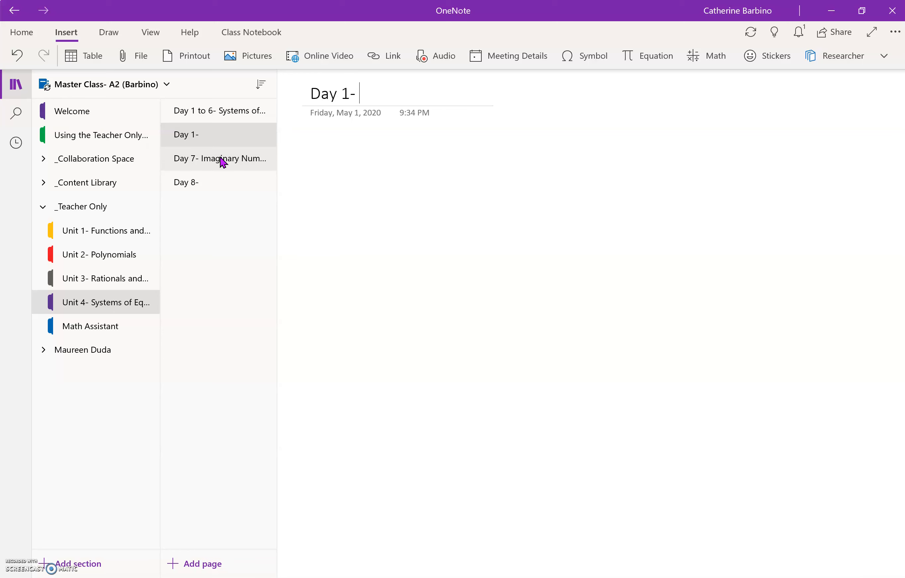
pyautogui.write('- Three VAr')
pyautogui.press('BackSpace')
pyautogui.press('BackSpace')
pyautogui.write('ariable S')
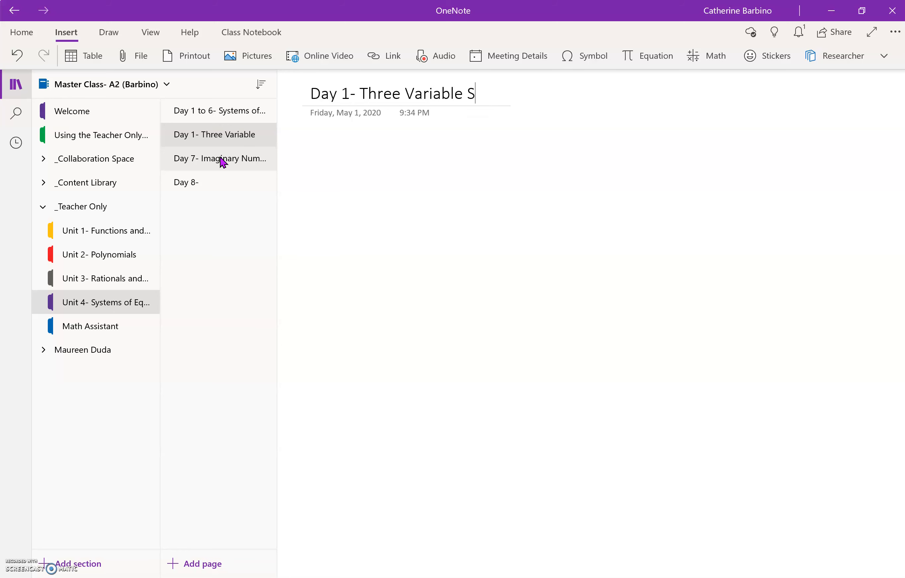
pyautogui.write('ystmes')
# - Put "HW" in front of the new page's title and correct its misspelled last word to "Systems"
pyautogui.click(325, 114)
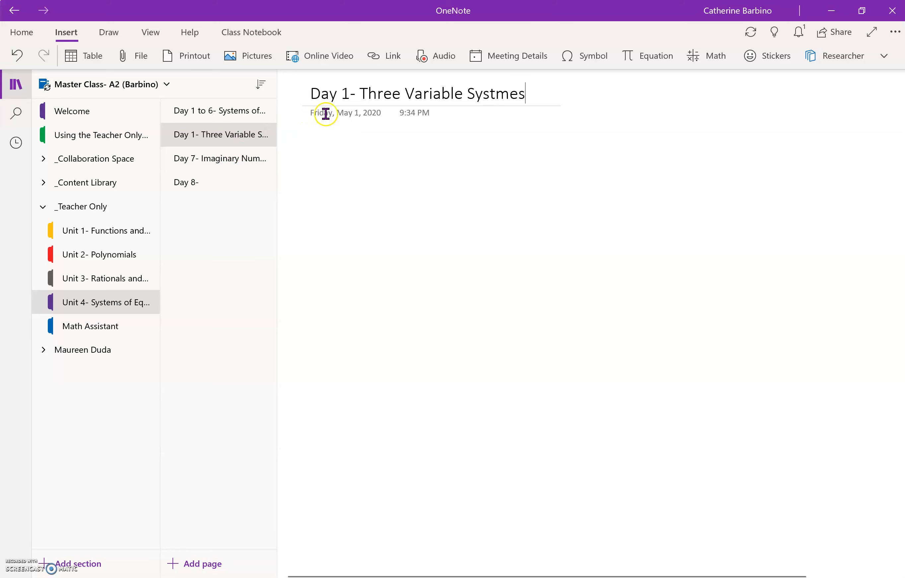
pyautogui.click(310, 96)
pyautogui.write('HW')
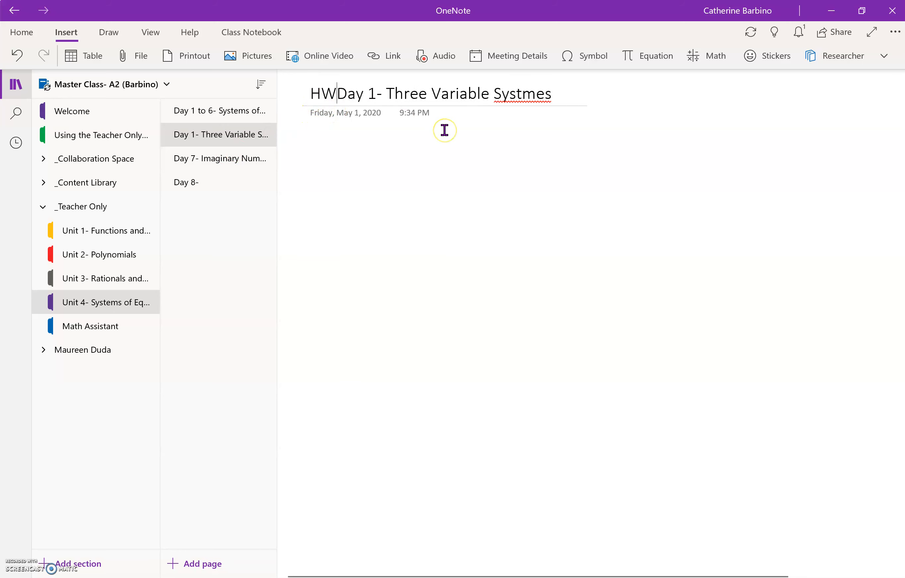
pyautogui.click(546, 94)
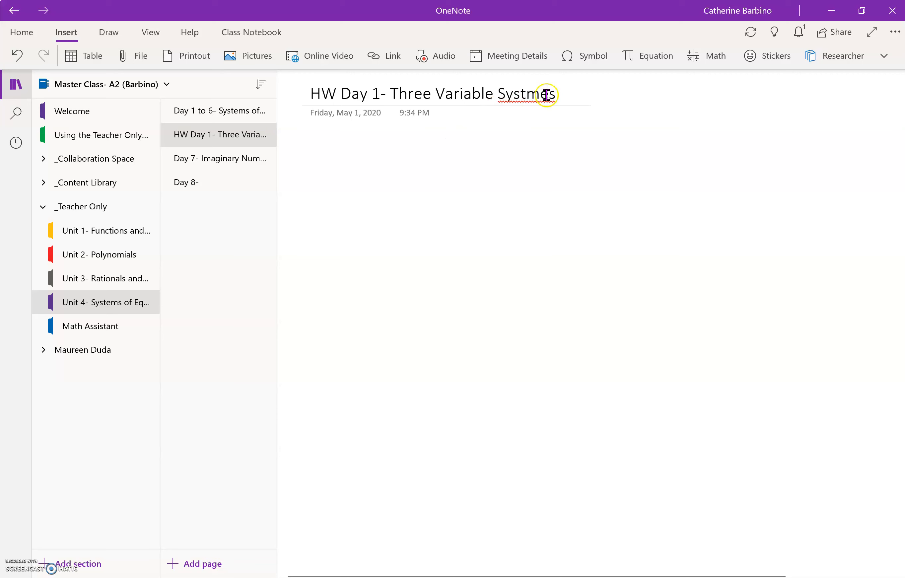
pyautogui.rightClick(546, 95)
pyautogui.moveTo(567, 106)
pyautogui.click(519, 101)
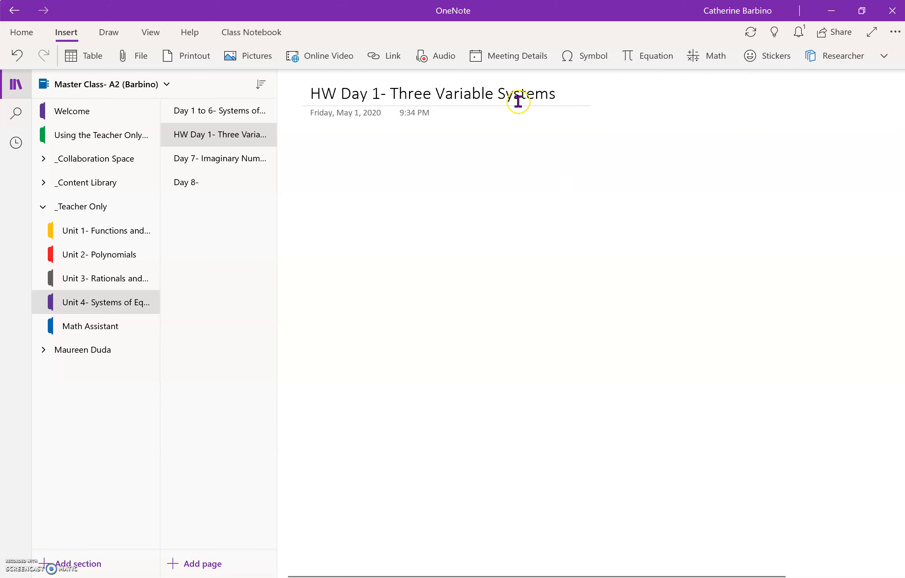
# - Add two more pages below the HW Day 1 page, titled "HW Day 2- Three Variables Systems" and "HW Day 3- Conic Linear Systems"
pyautogui.click(214, 568)
pyautogui.write('HW Day 2- ')
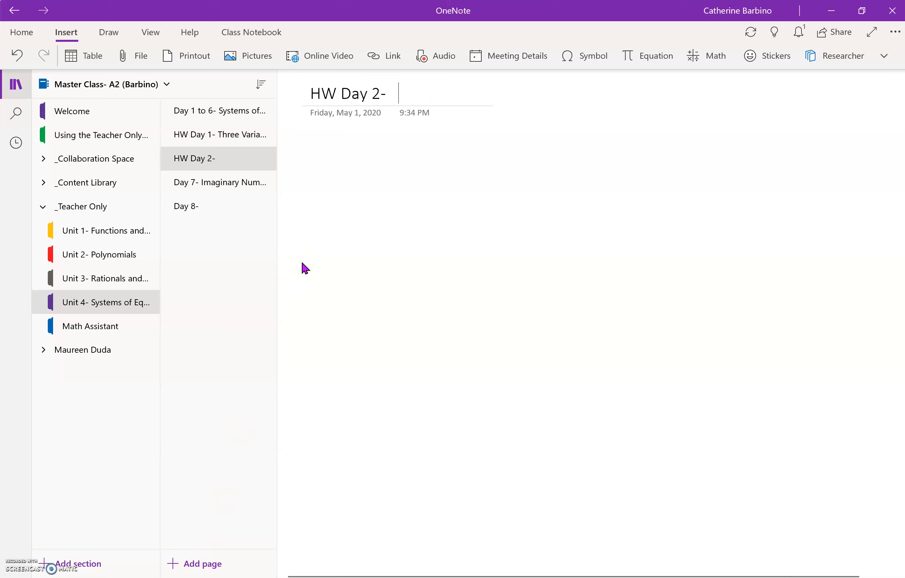
pyautogui.write('Three Variables Systems')
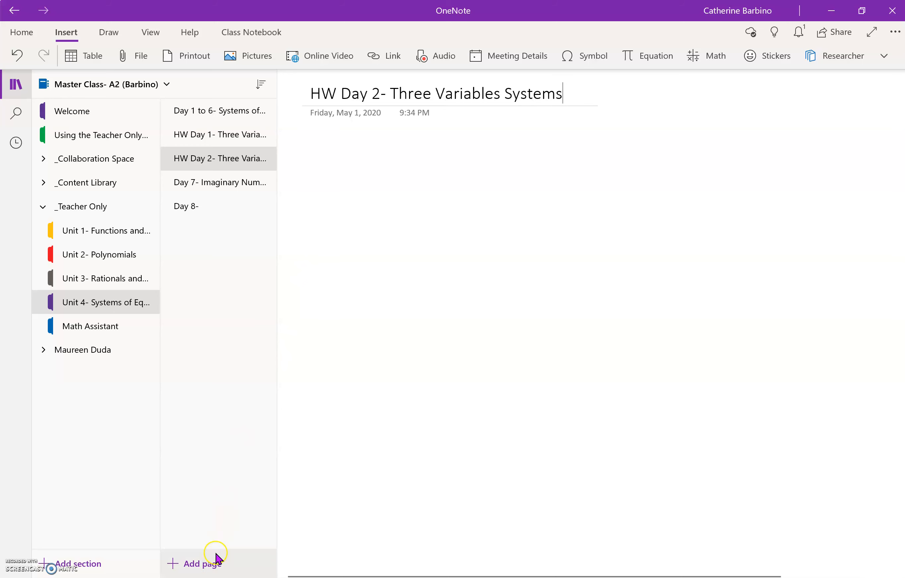
pyautogui.click(215, 565)
pyautogui.write('HW D')
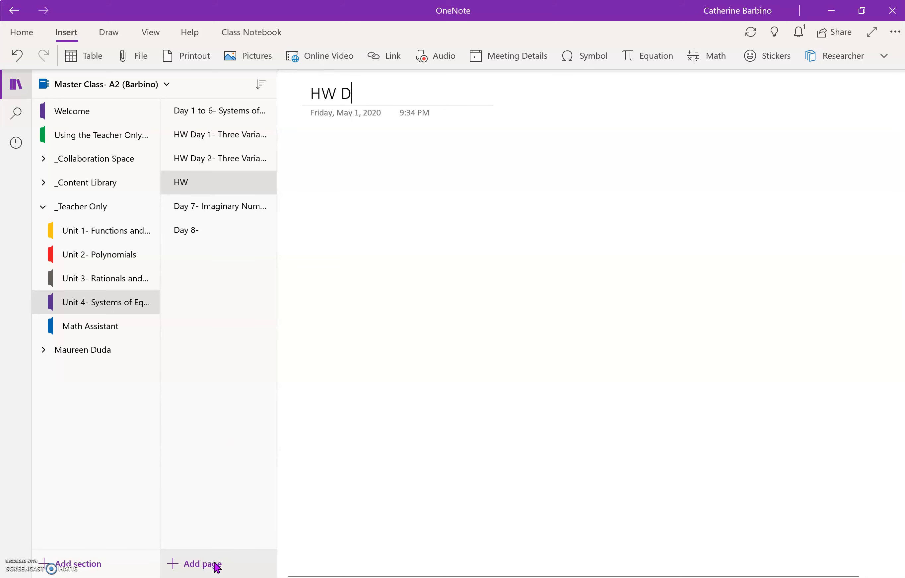
pyautogui.write('ay3')
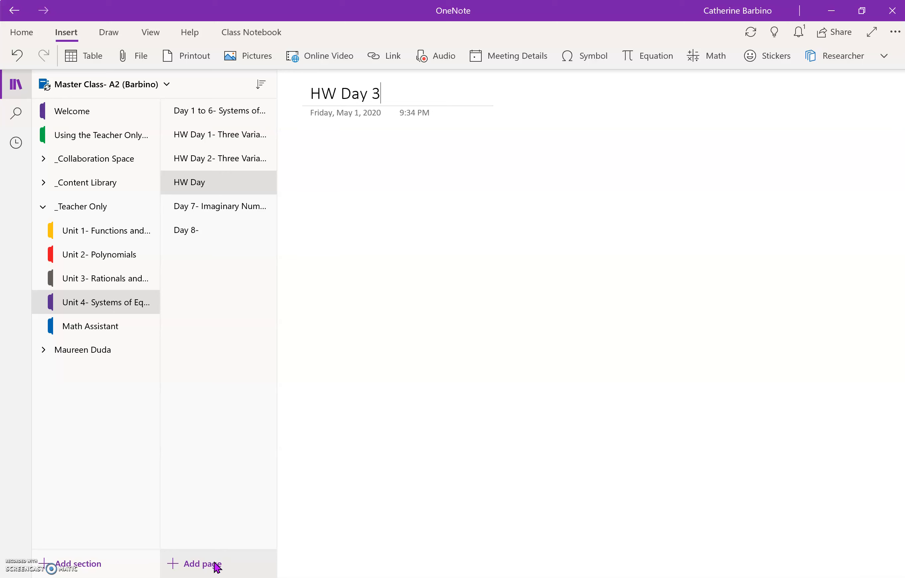
pyautogui.write('- Conic Linea r S')
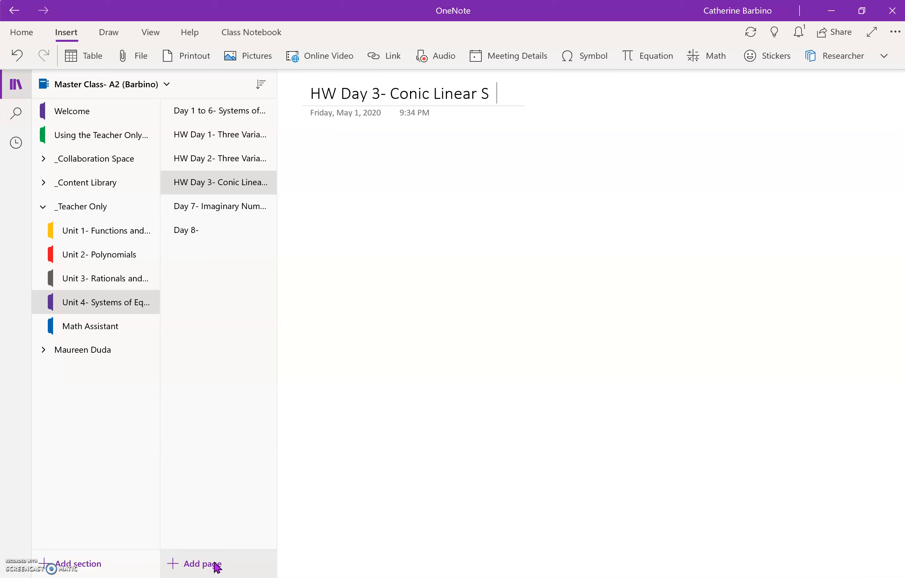
pyautogui.write('ystems')
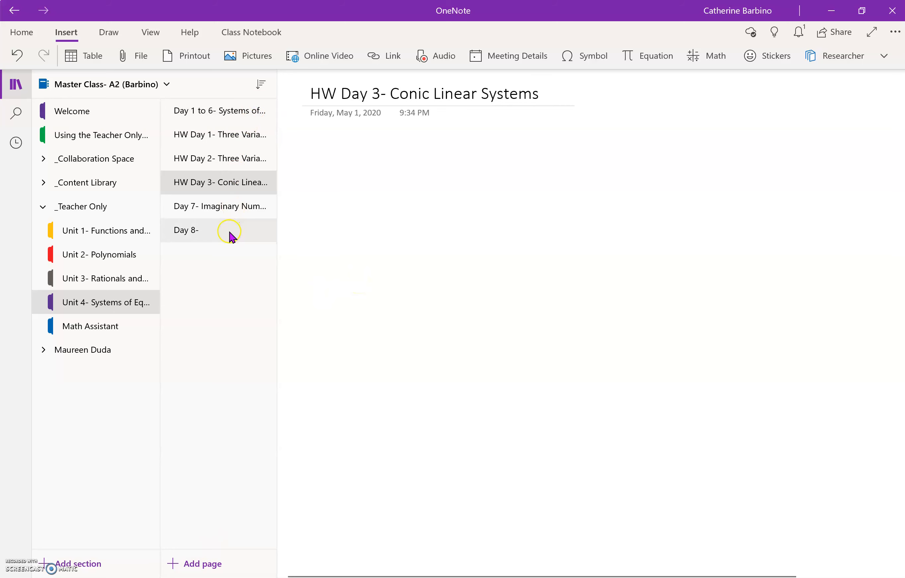
# - Make the HW Day 1, HW Day 2 and HW Day 3 pages subpages of "Day 1 to 6", and collapse and re-expand that group
pyautogui.click(226, 141)
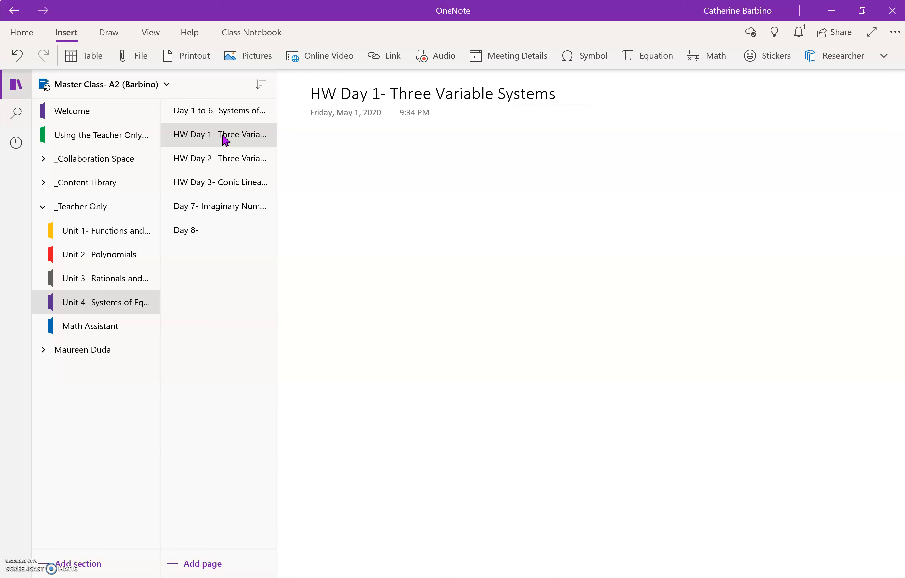
pyautogui.rightClick(225, 140)
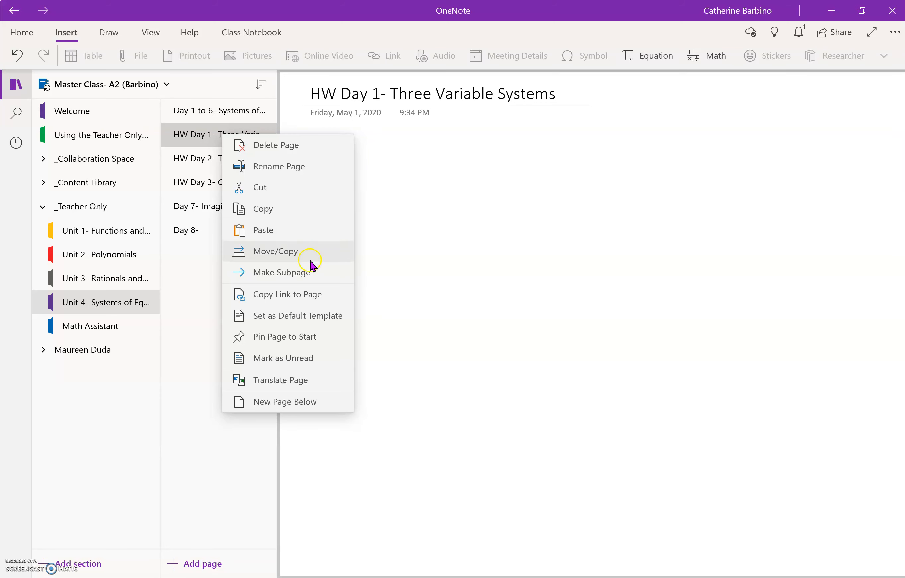
pyautogui.click(312, 273)
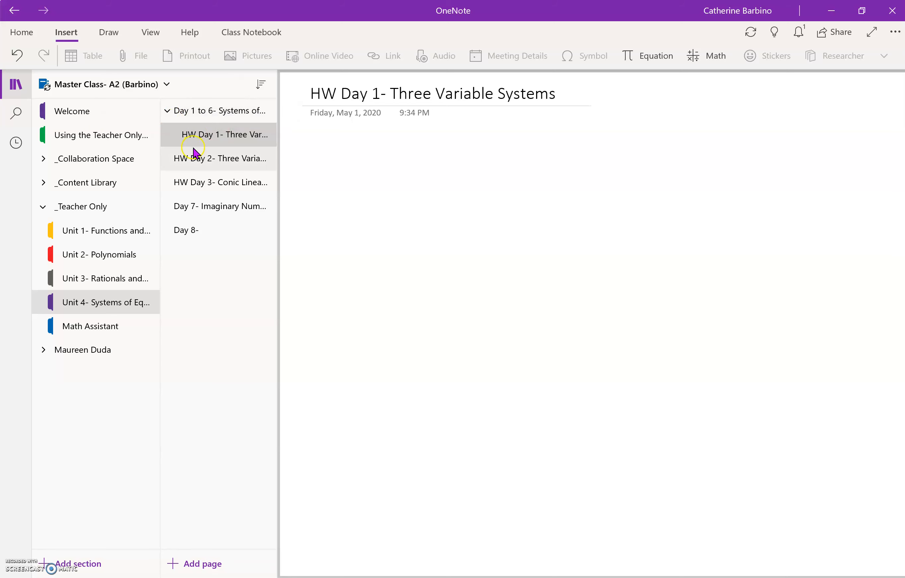
pyautogui.rightClick(199, 161)
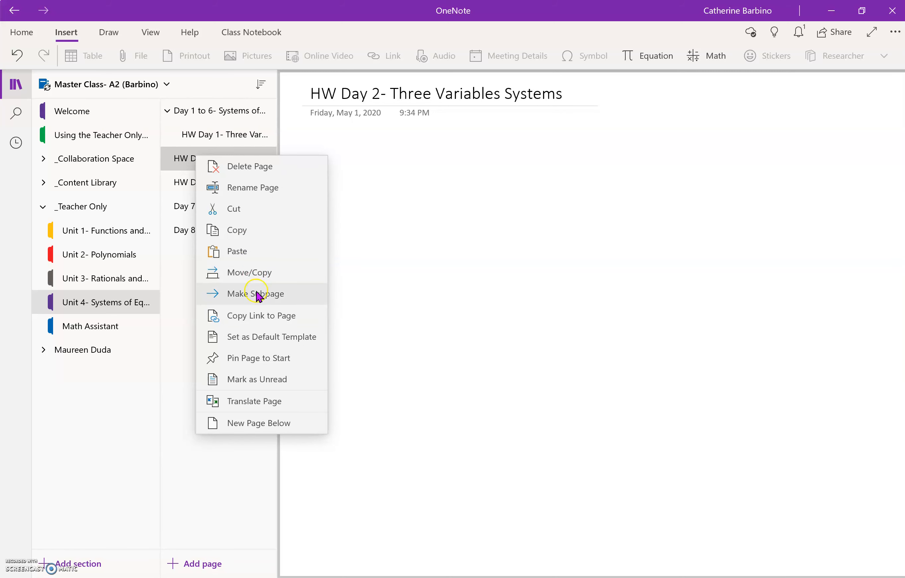
pyautogui.click(266, 294)
pyautogui.rightClick(218, 184)
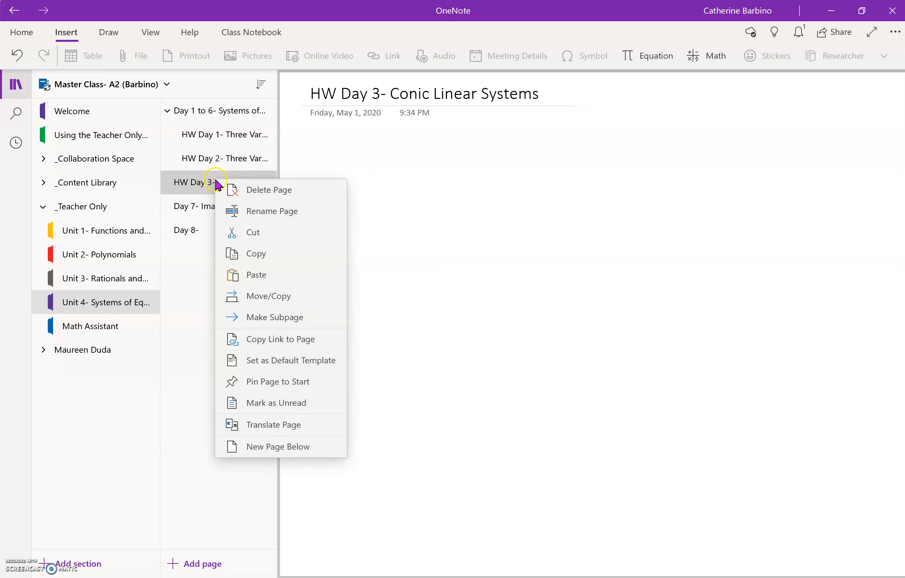
pyautogui.click(259, 318)
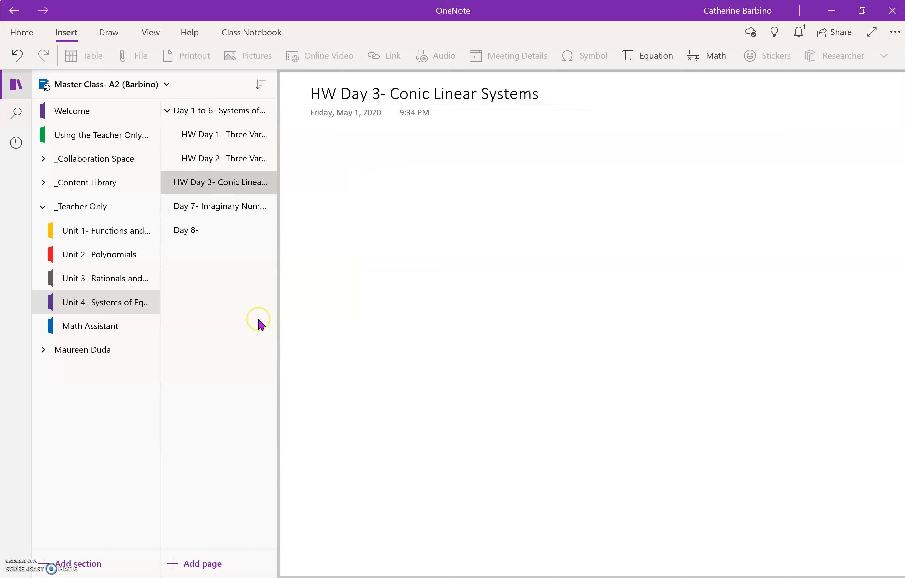
pyautogui.click(168, 111)
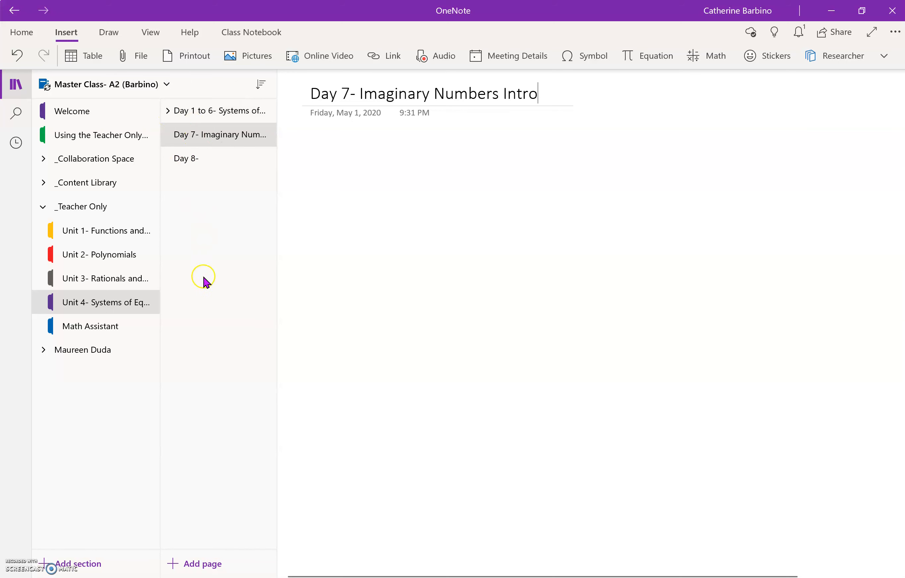
pyautogui.click(168, 112)
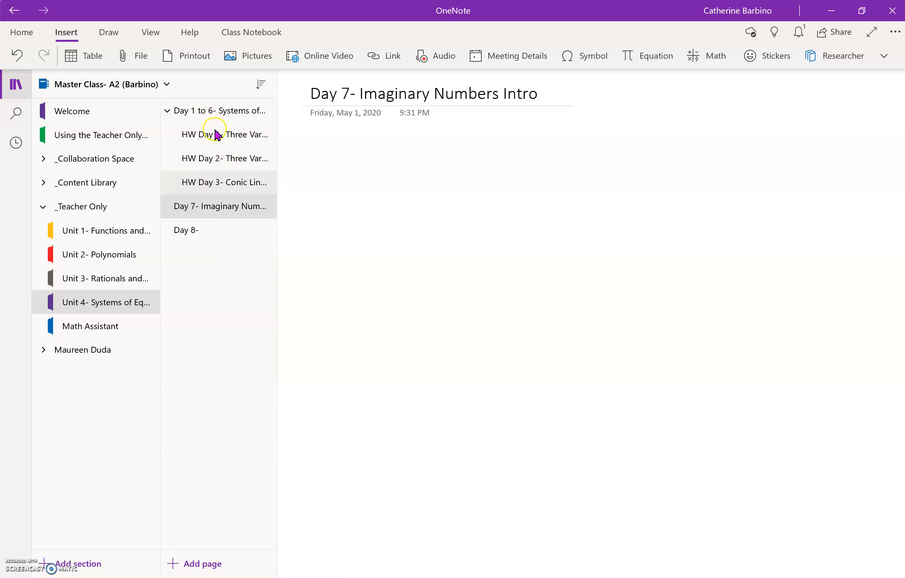
# - Add a page directly below "Day 7- Imaginary Numbers Intro" and title it "HW Day 7- Intro to Imaginary Numbers"
pyautogui.click(202, 562)
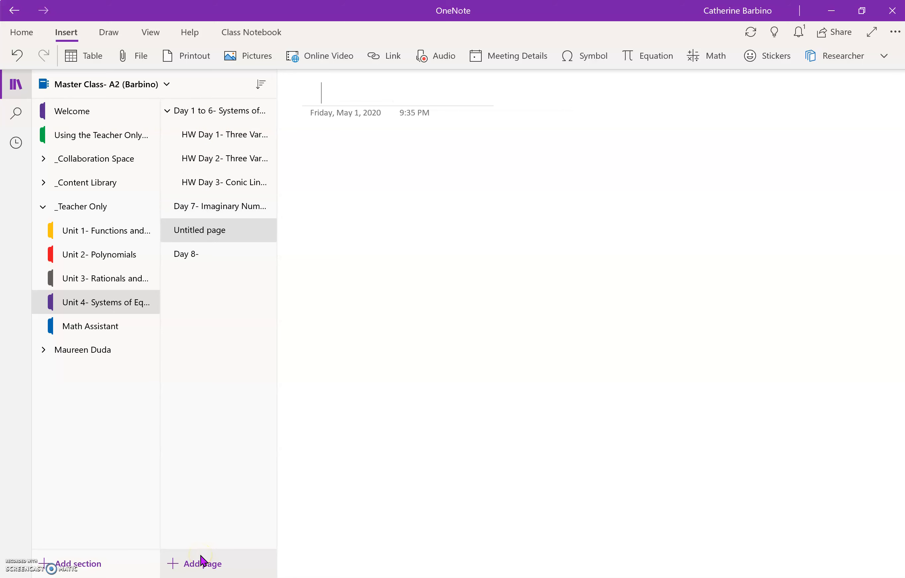
pyautogui.write('HW Day')
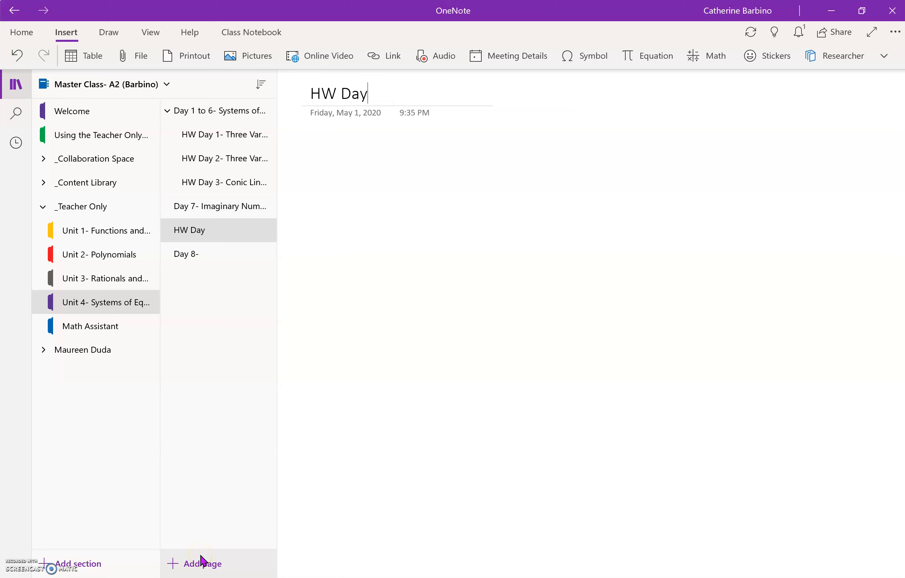
pyautogui.write(' 7- Intro to I')
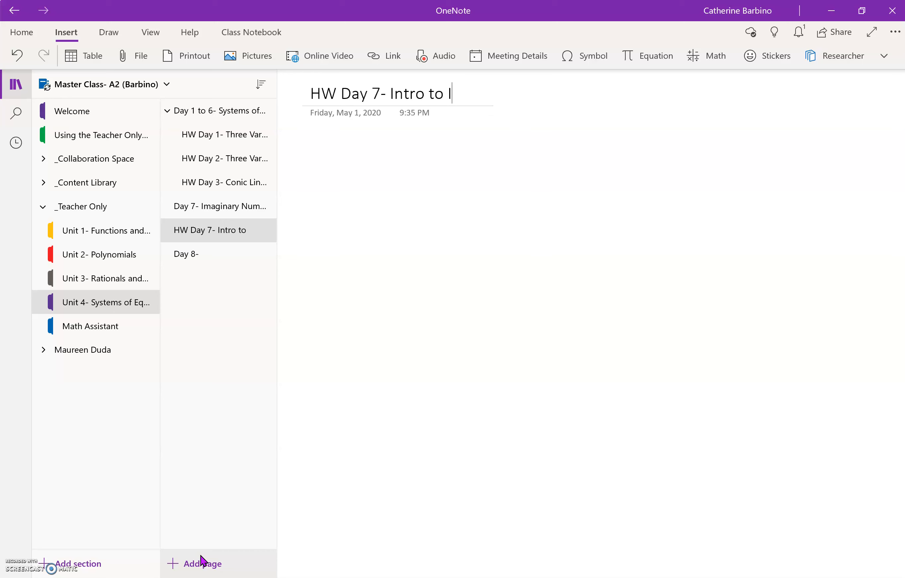
pyautogui.write('maginary NUmbe')
pyautogui.press('BackSpace')
pyautogui.press('BackSpace')
pyautogui.press('BackSpace')
pyautogui.press('BackSpace')
pyautogui.write('umbers')
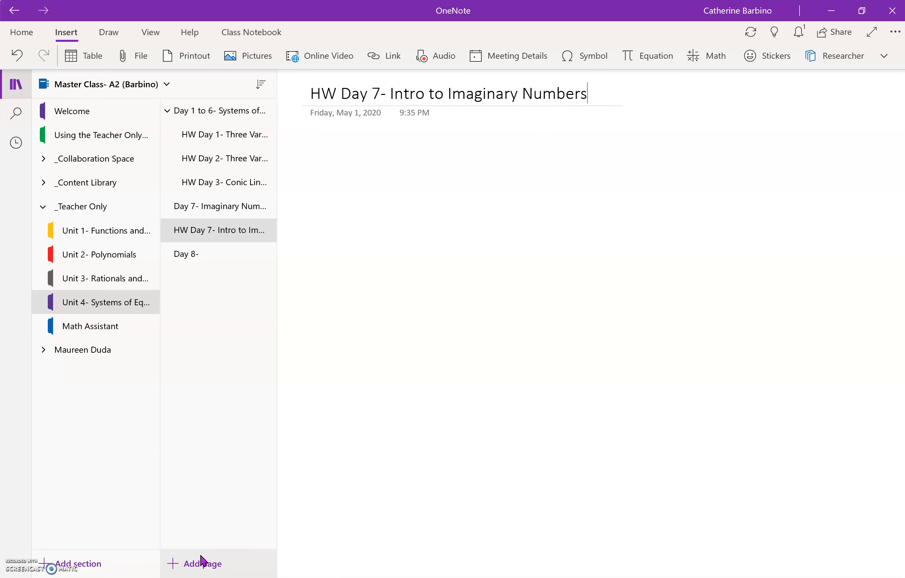
# - Make the HW Day 7 page a subpage of Day 7, and collapse the Day 1 to 6 and Day 7 page groups
pyautogui.rightClick(217, 233)
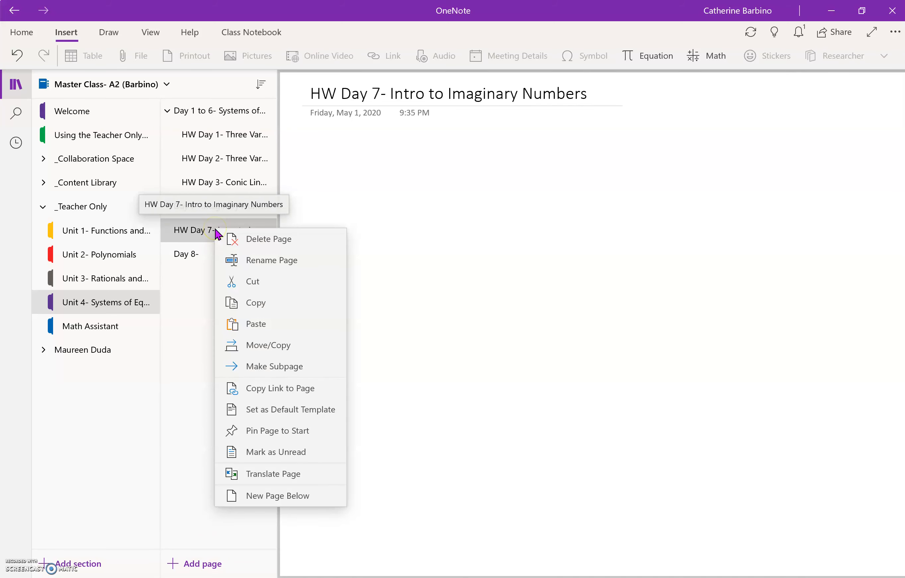
pyautogui.click(265, 367)
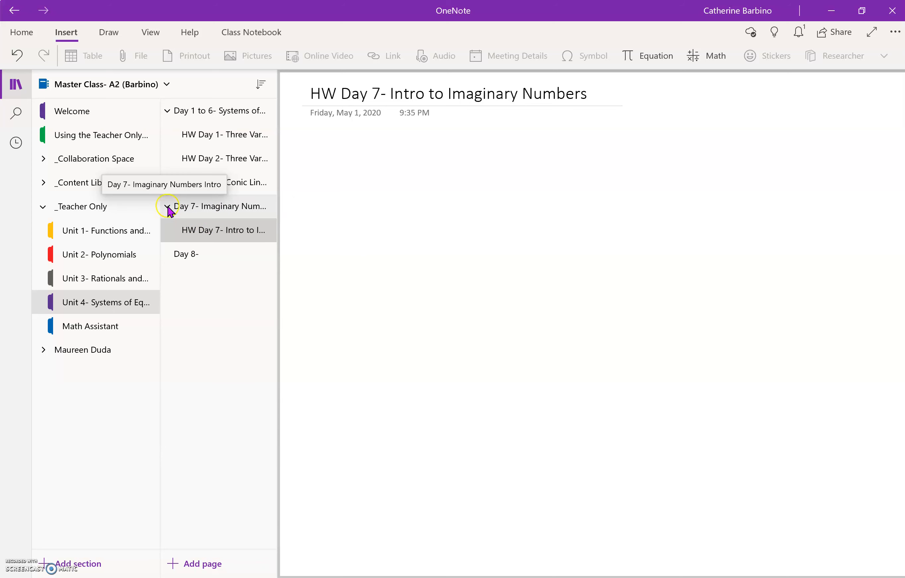
pyautogui.click(167, 109)
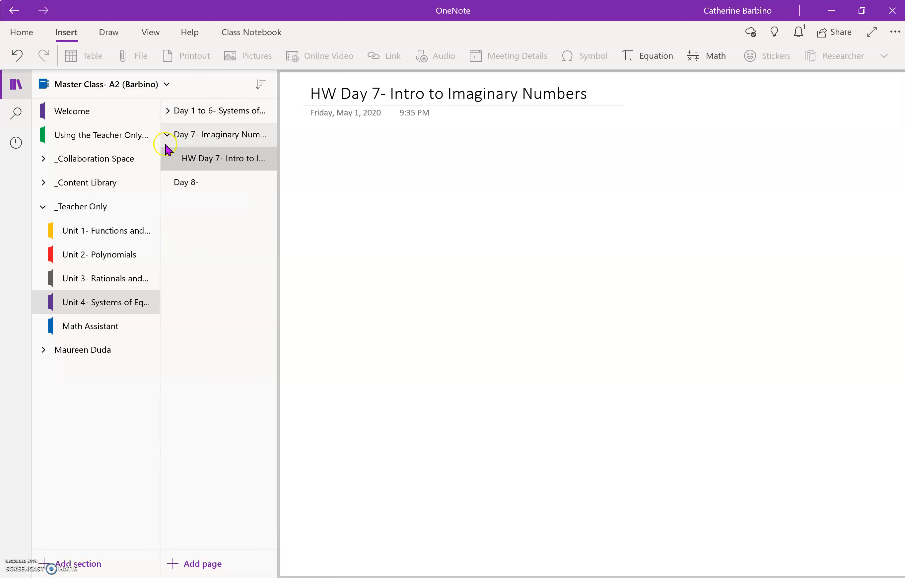
pyautogui.click(168, 136)
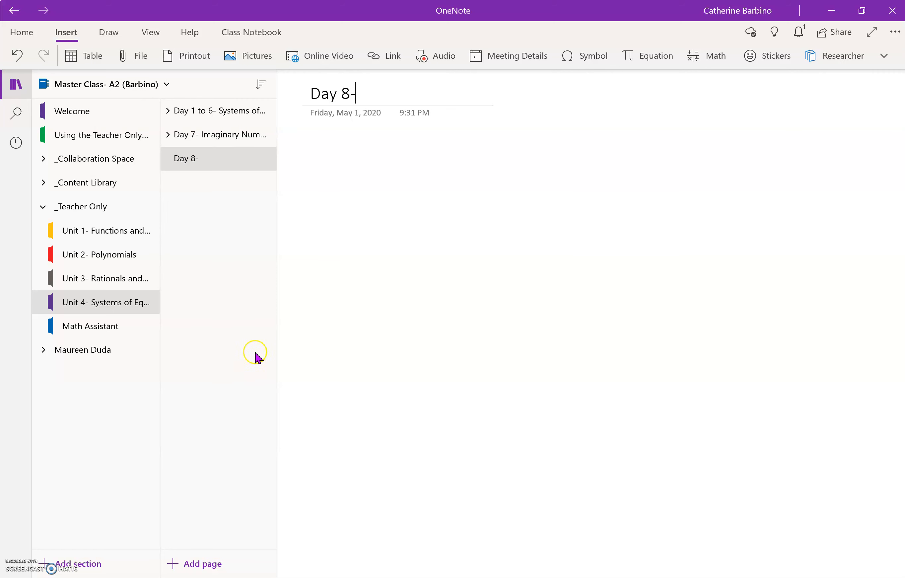
# - Review the page grouping in the Unit 1 section, collapsing and re-expanding the "Days 6 to 8- Factoring" group
pyautogui.click(114, 230)
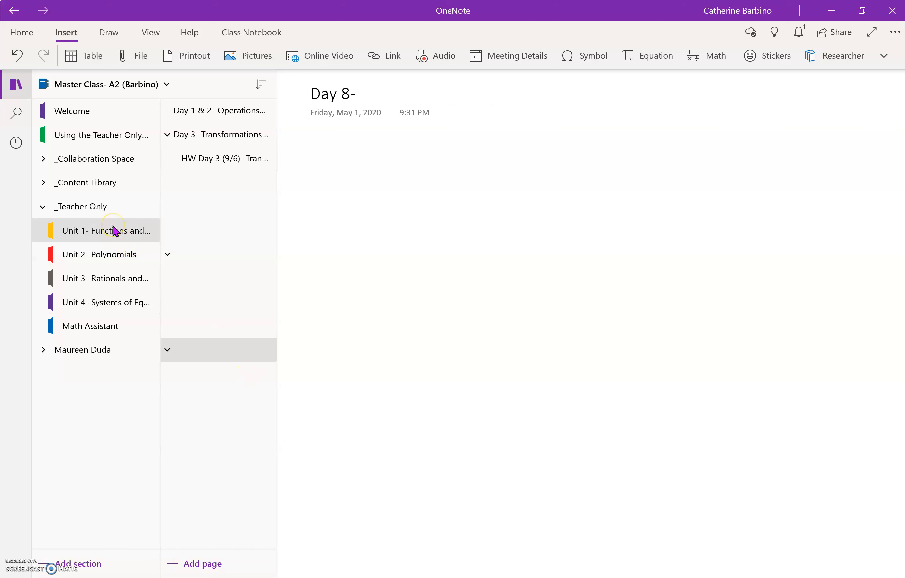
pyautogui.moveTo(166, 136); pyautogui.dragTo(173, 167)
pyautogui.click(169, 254)
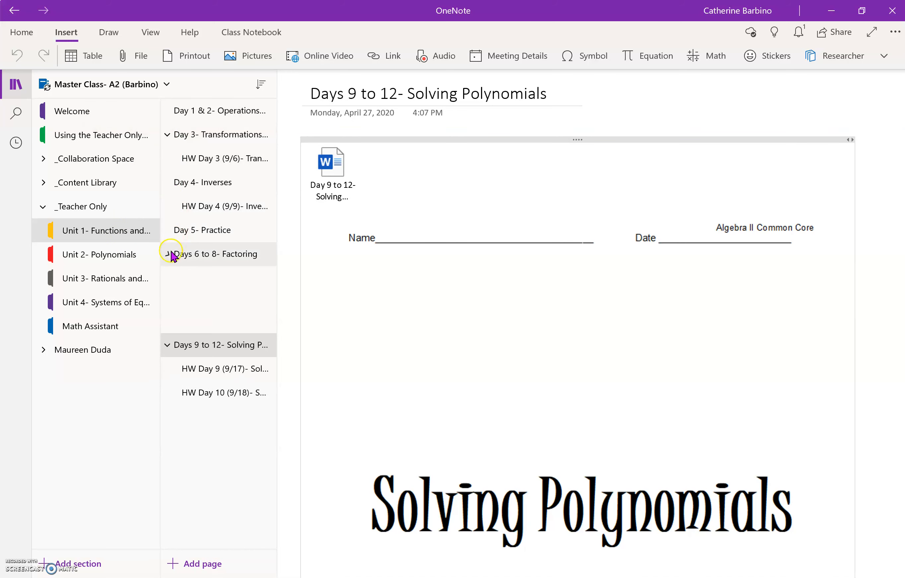
pyautogui.click(168, 254)
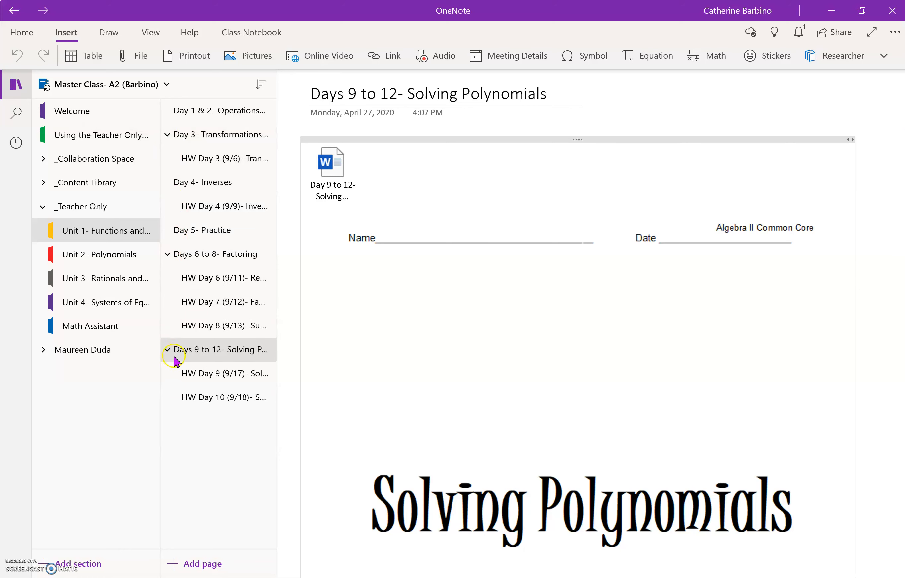
# - Look through the lesson pages and homework subpages of "Unit 2- Polynomials", from Days 1 & 2 through "Days 8 to 11- Polynomials"
pyautogui.click(120, 264)
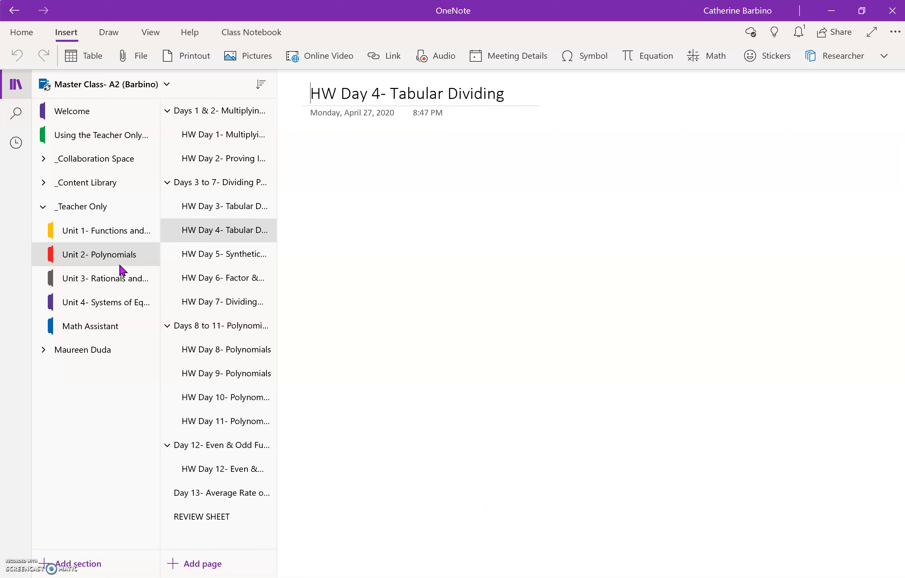
pyautogui.click(200, 122)
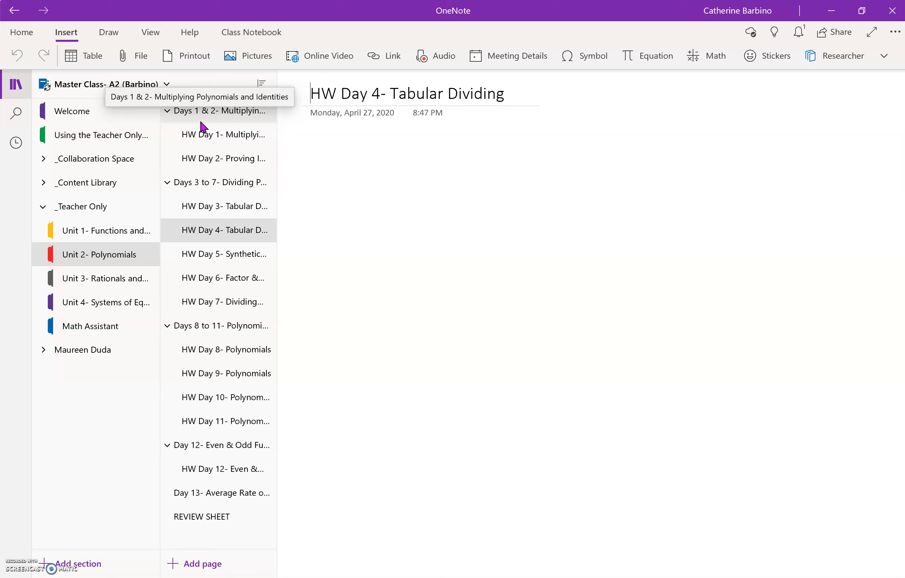
pyautogui.click(326, 266)
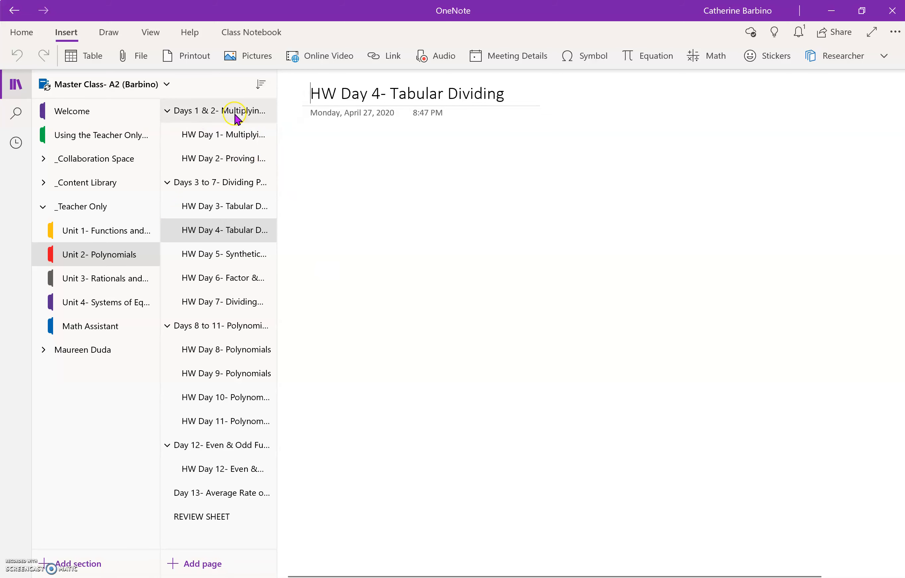
pyautogui.click(219, 120)
pyautogui.click(218, 136)
pyautogui.click(219, 159)
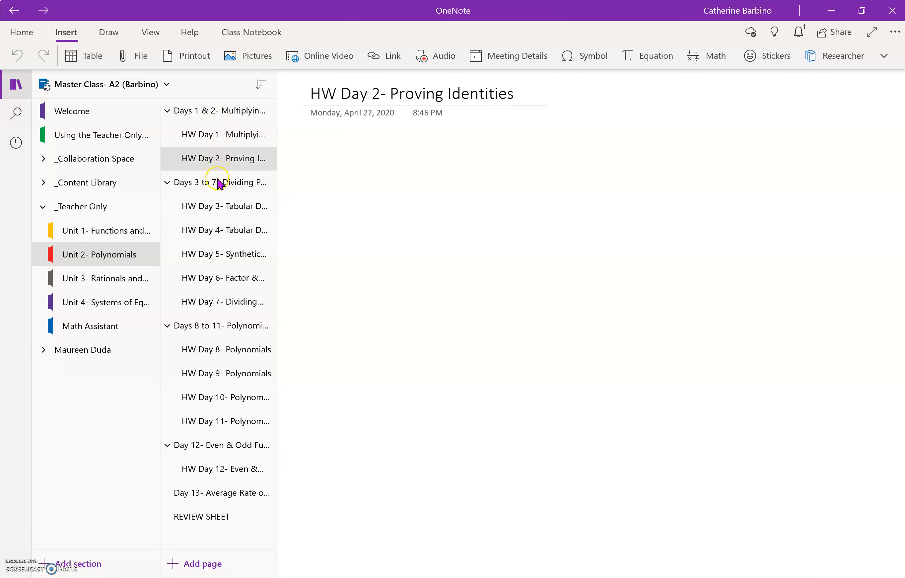
pyautogui.click(219, 185)
pyautogui.click(218, 207)
pyautogui.click(218, 232)
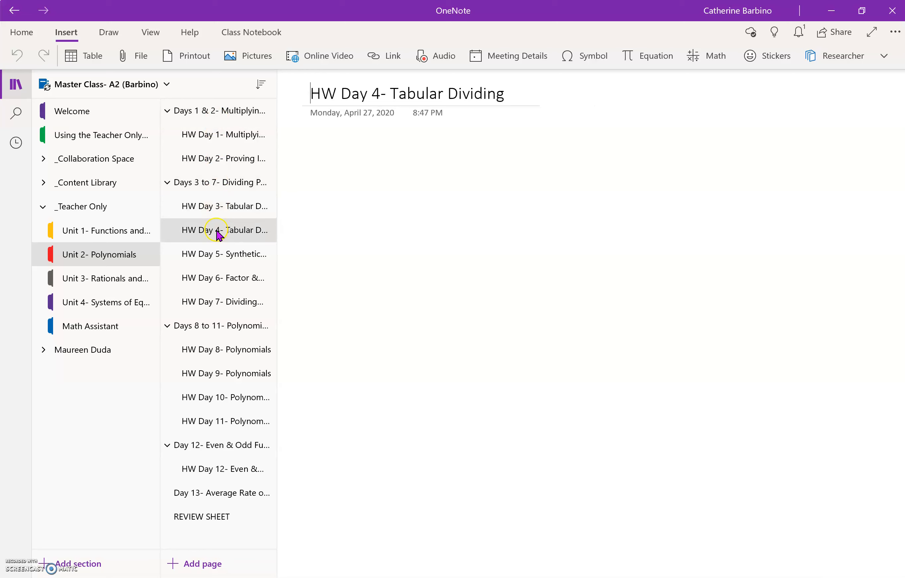
pyautogui.click(218, 256)
pyautogui.click(218, 278)
pyautogui.click(215, 304)
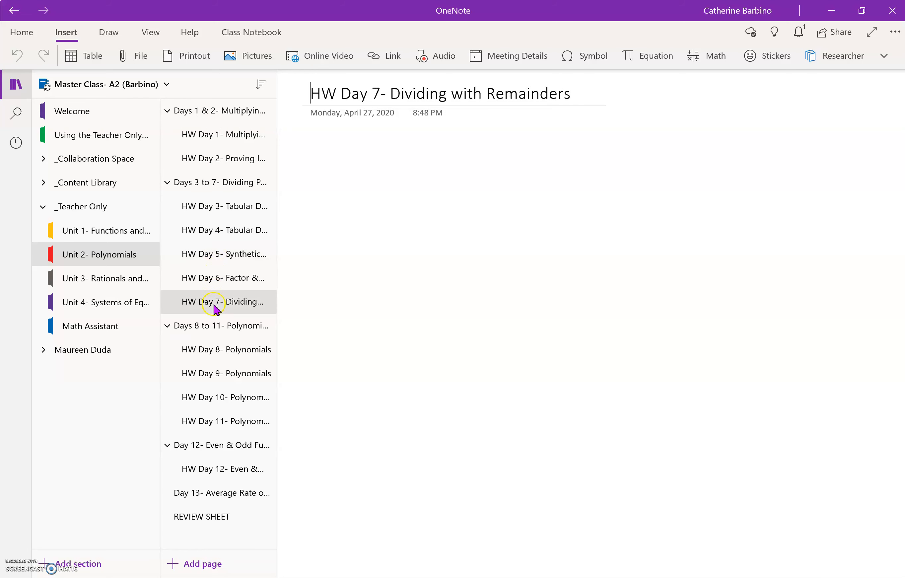
pyautogui.click(211, 329)
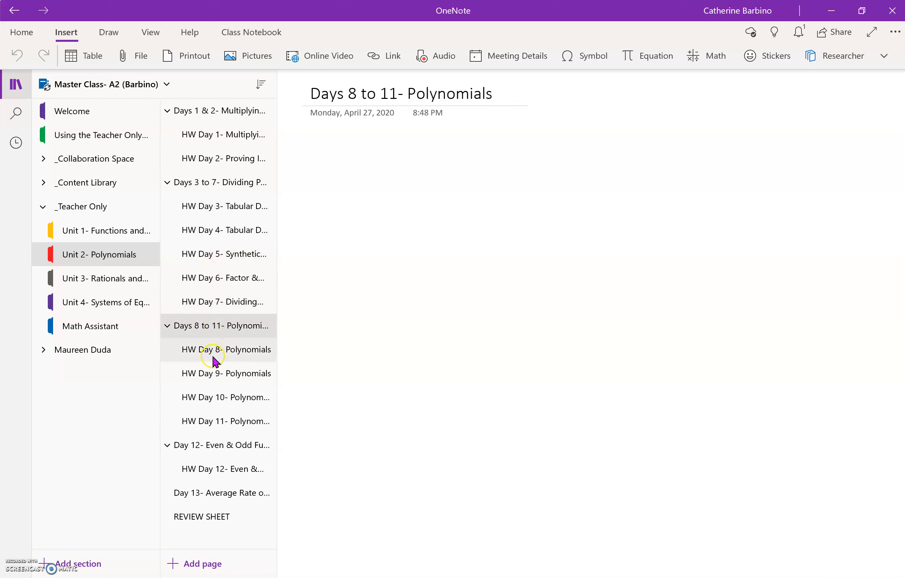
# - Try to insert a printout of "Day 2- Proving Identities Homework Worksheet" from the Unit 2 worksheets folder into the "HW Day 1- Multiplying Polynomials" page
pyautogui.click(246, 139)
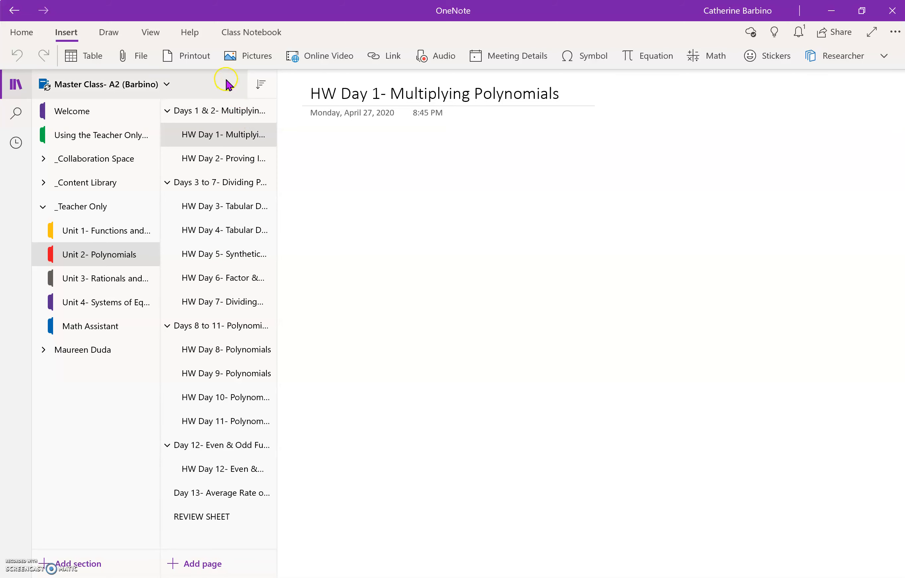
pyautogui.click(333, 150)
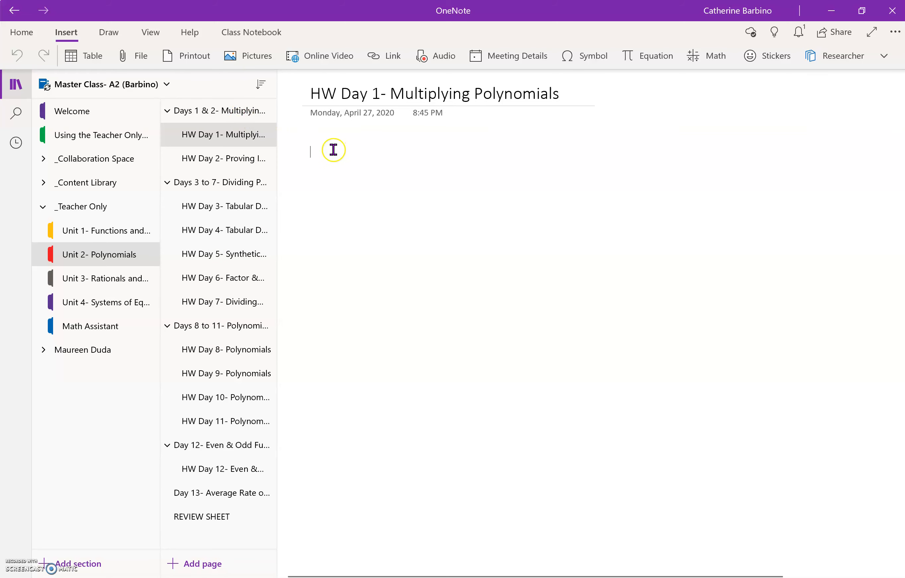
pyautogui.click(184, 58)
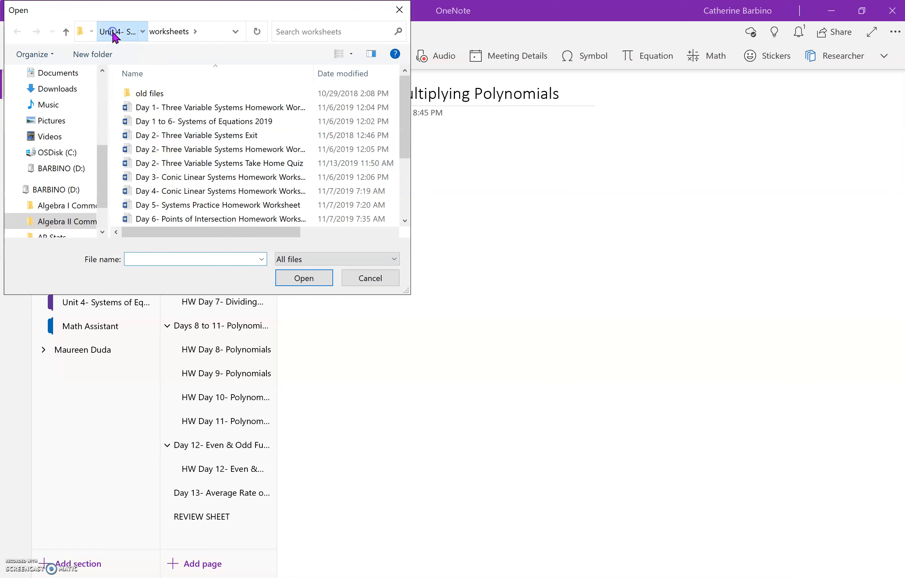
pyautogui.click(112, 32)
pyautogui.click(123, 33)
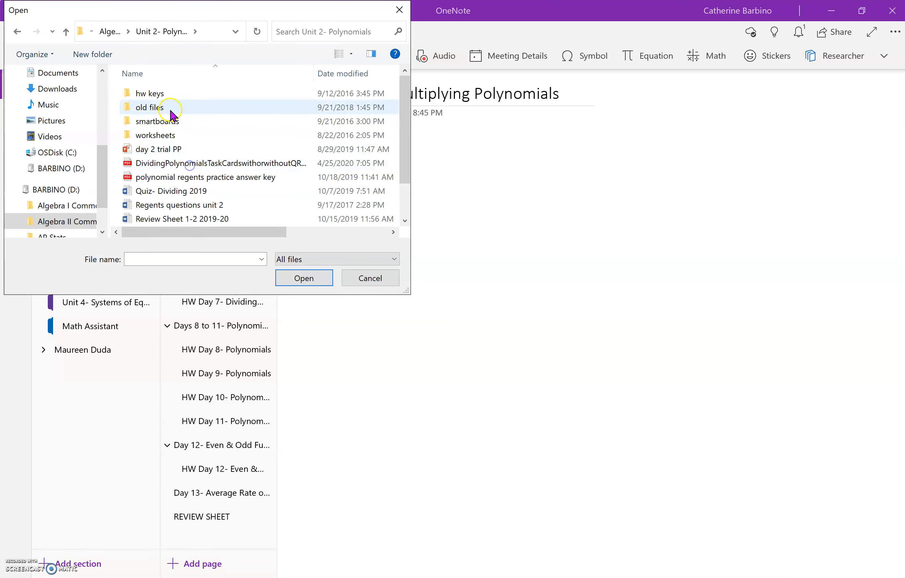
pyautogui.doubleClick(169, 135)
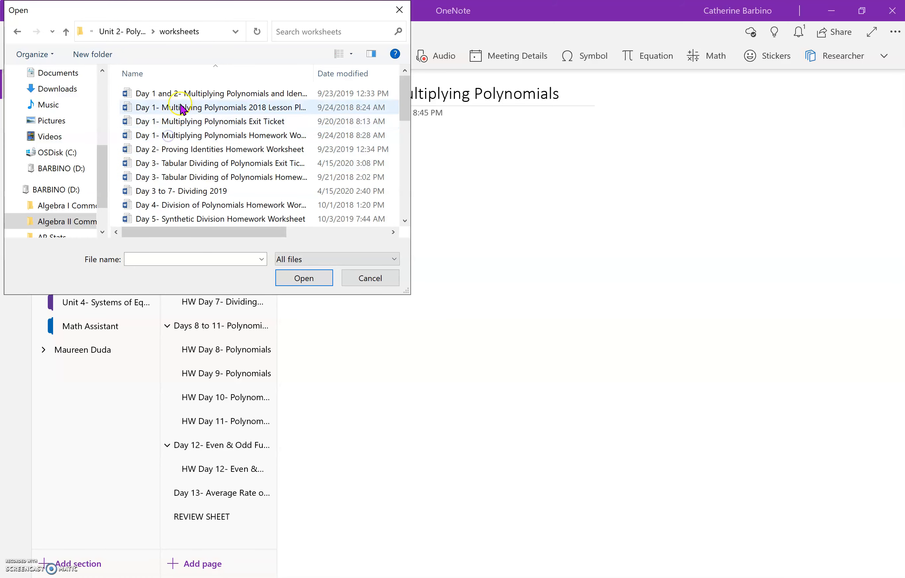
pyautogui.click(213, 149)
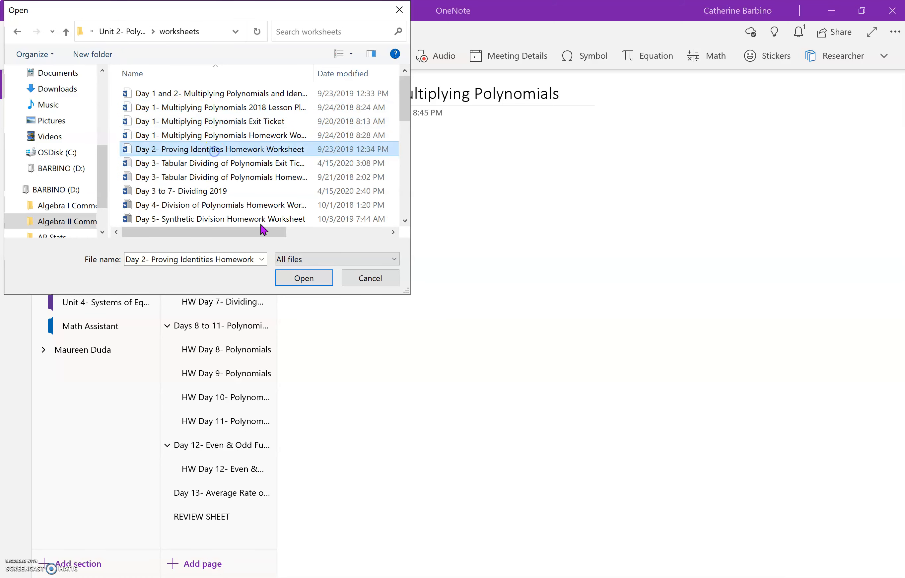
pyautogui.click(300, 279)
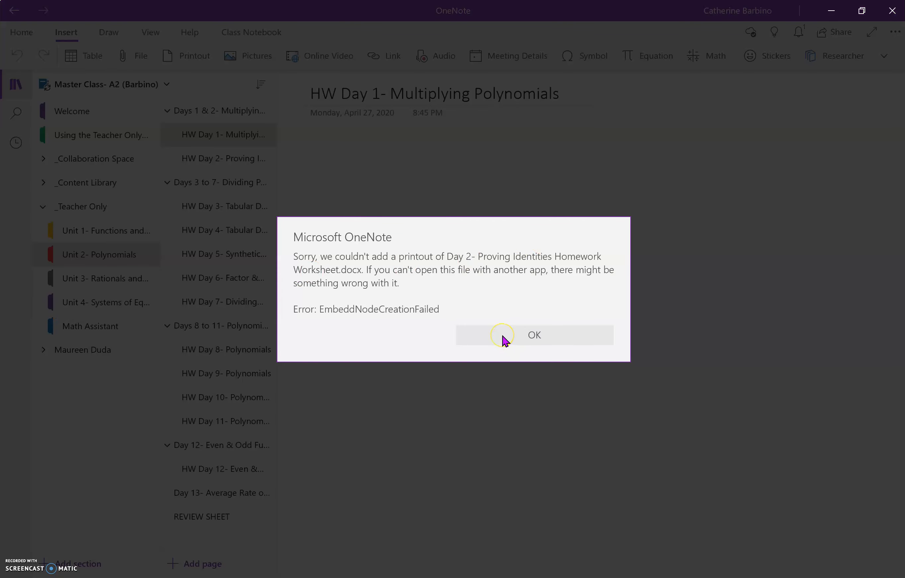
pyautogui.click(503, 339)
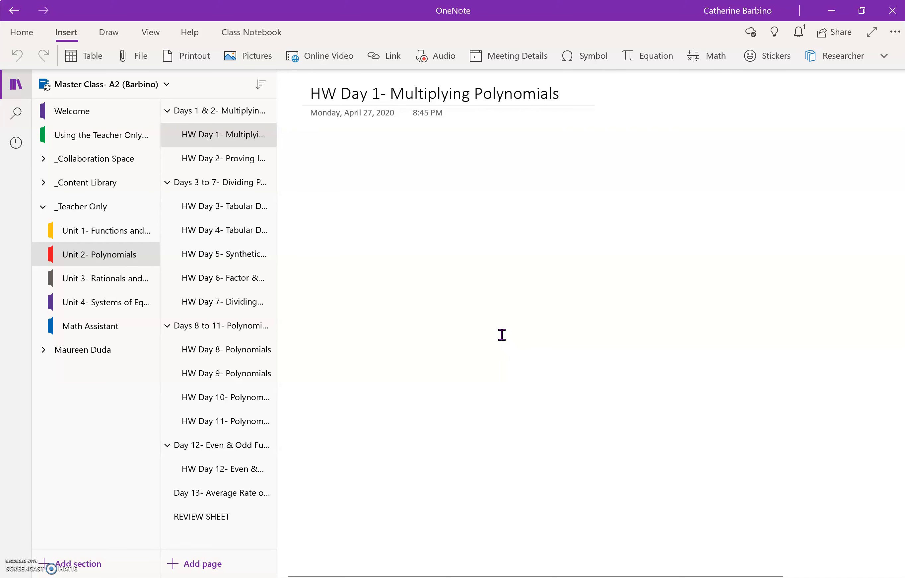